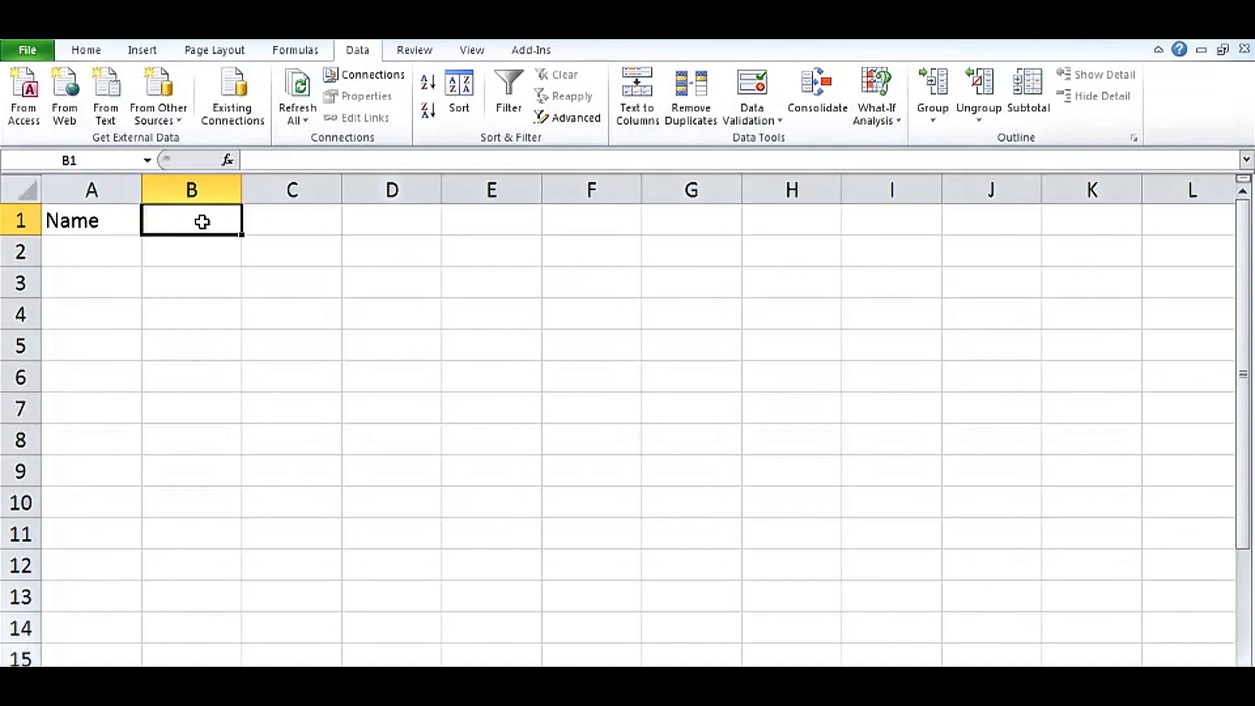
Step: Enter the heading "2011 Salary" in B1, with Salary on a second line inside the cell
type("2011")
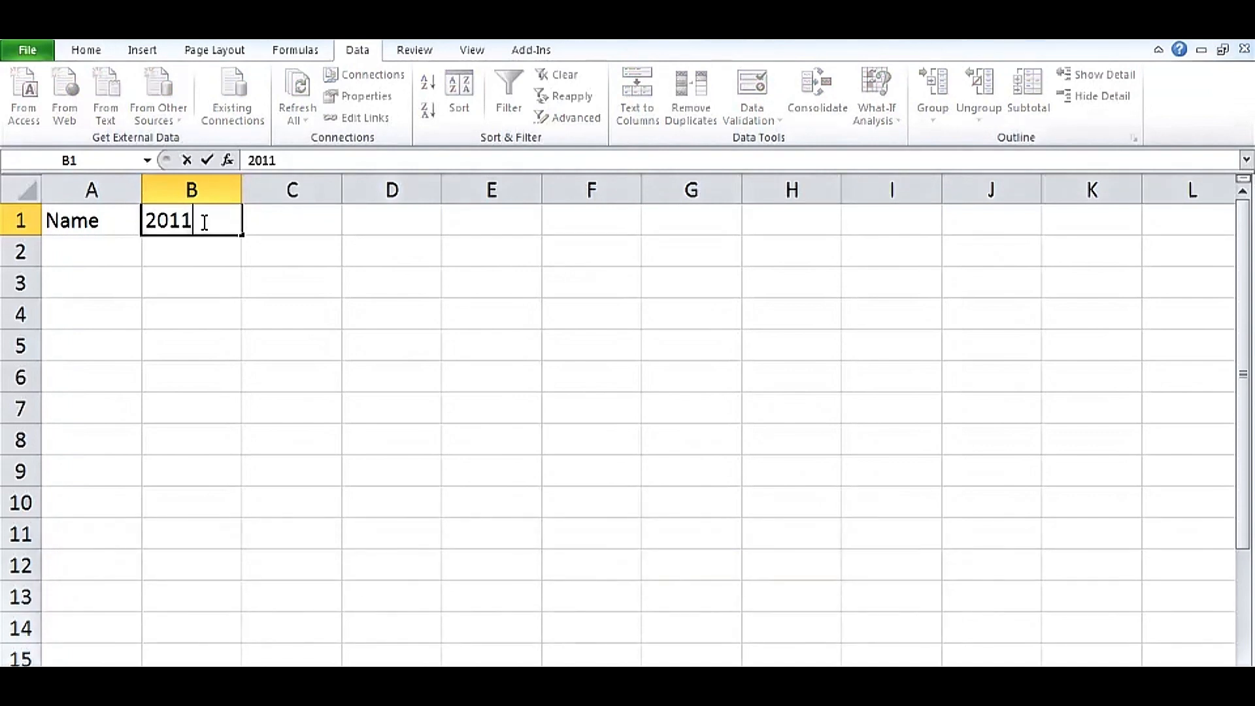
key("alt")
key("alt+Return")
type("Salary")
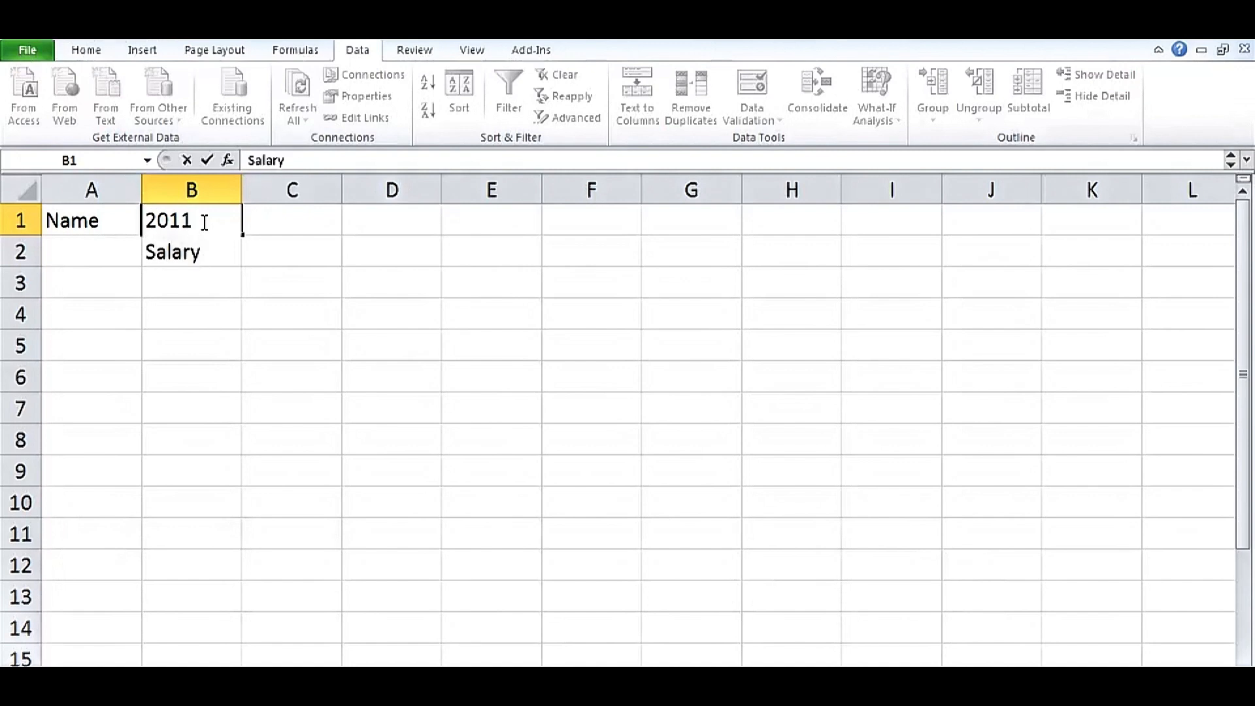
key("Return")
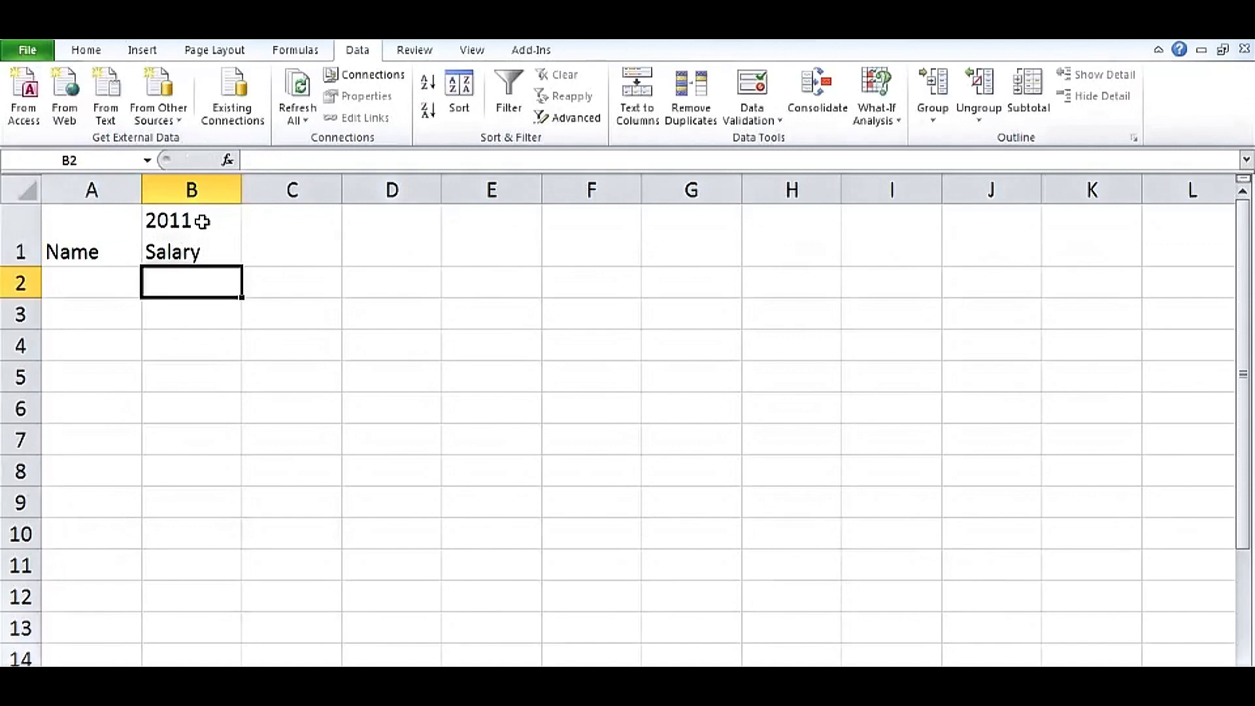
Step: Enter the heading "2011 Tax Rate" in C1, with each word on its own line inside the cell
left_click(274, 224)
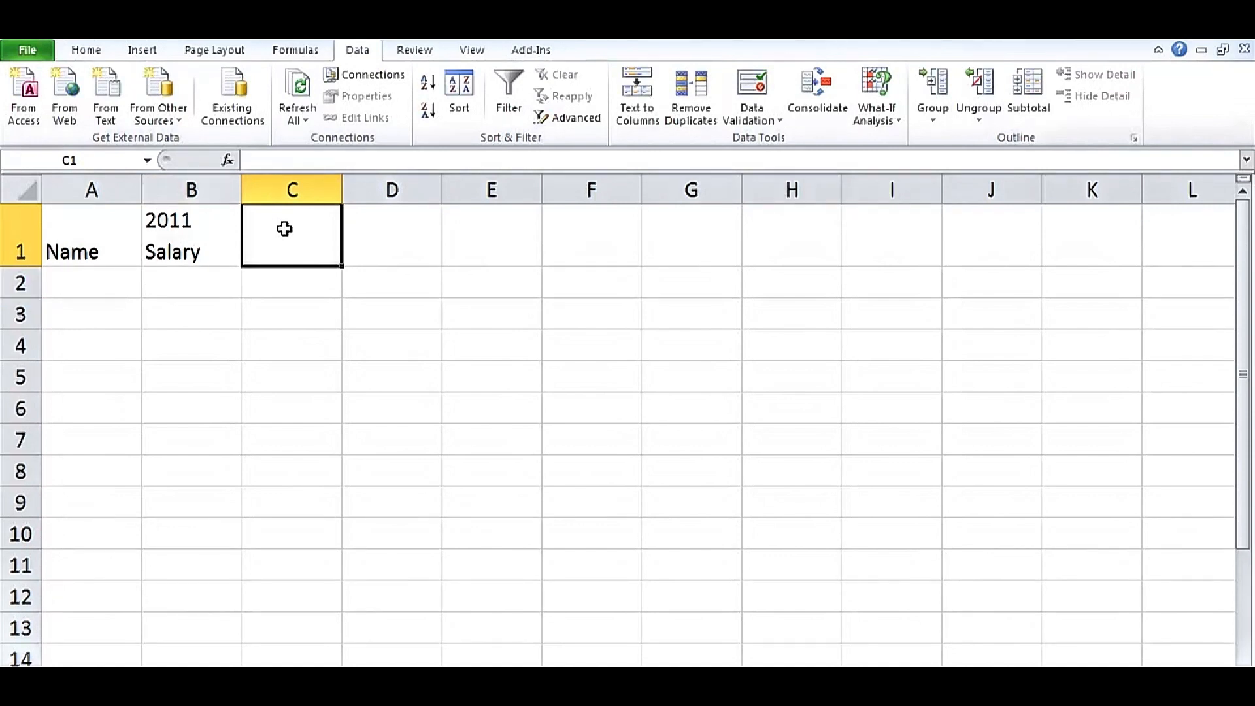
type("20")
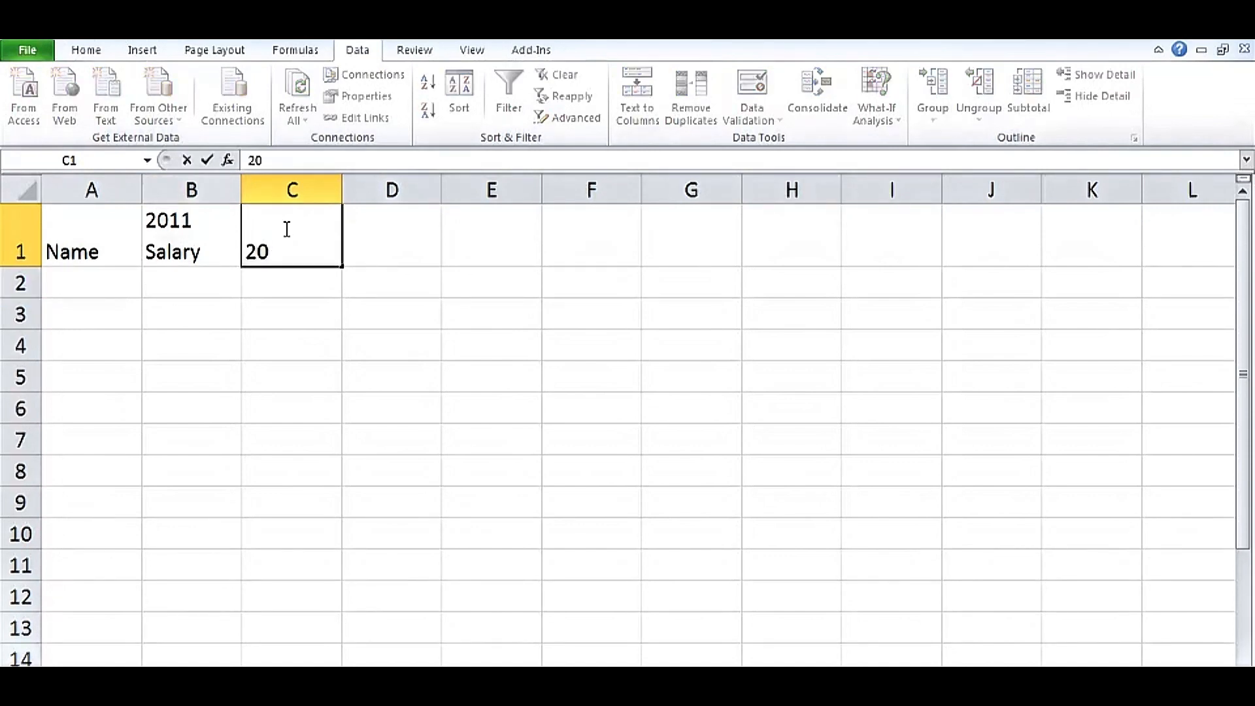
type("11")
key("alt+Return")
type("Tax")
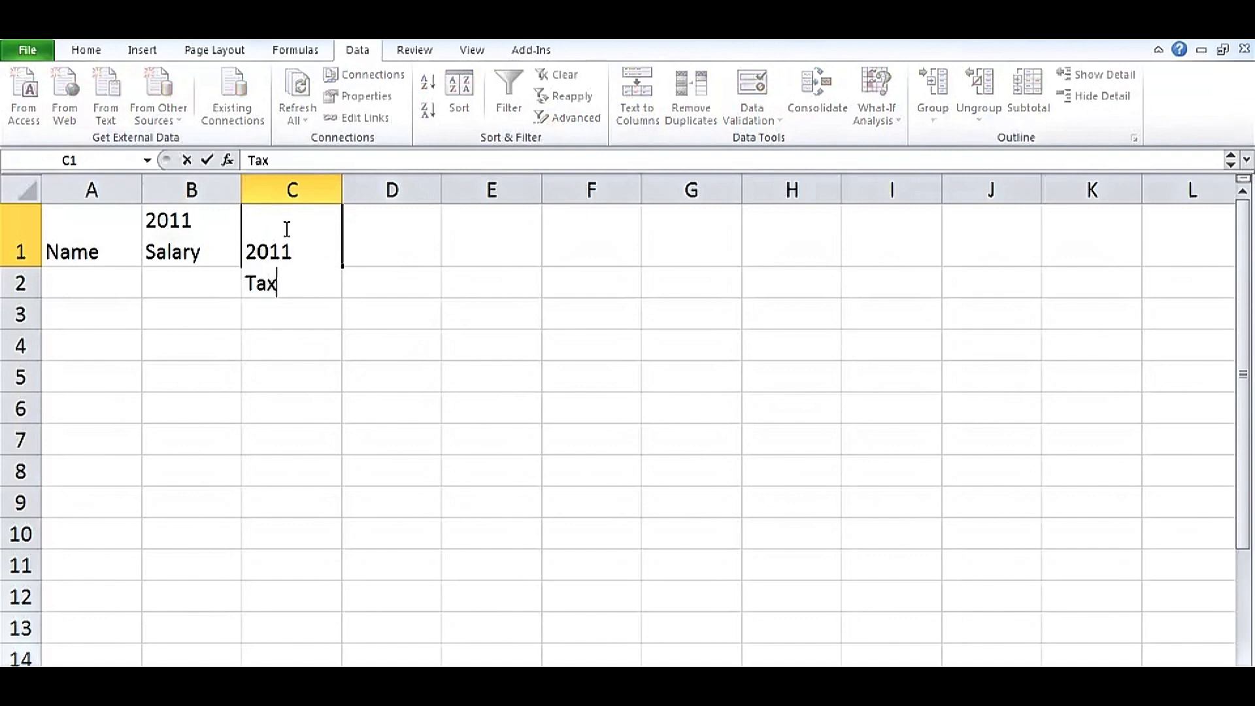
key("alt+Return")
type("Rate")
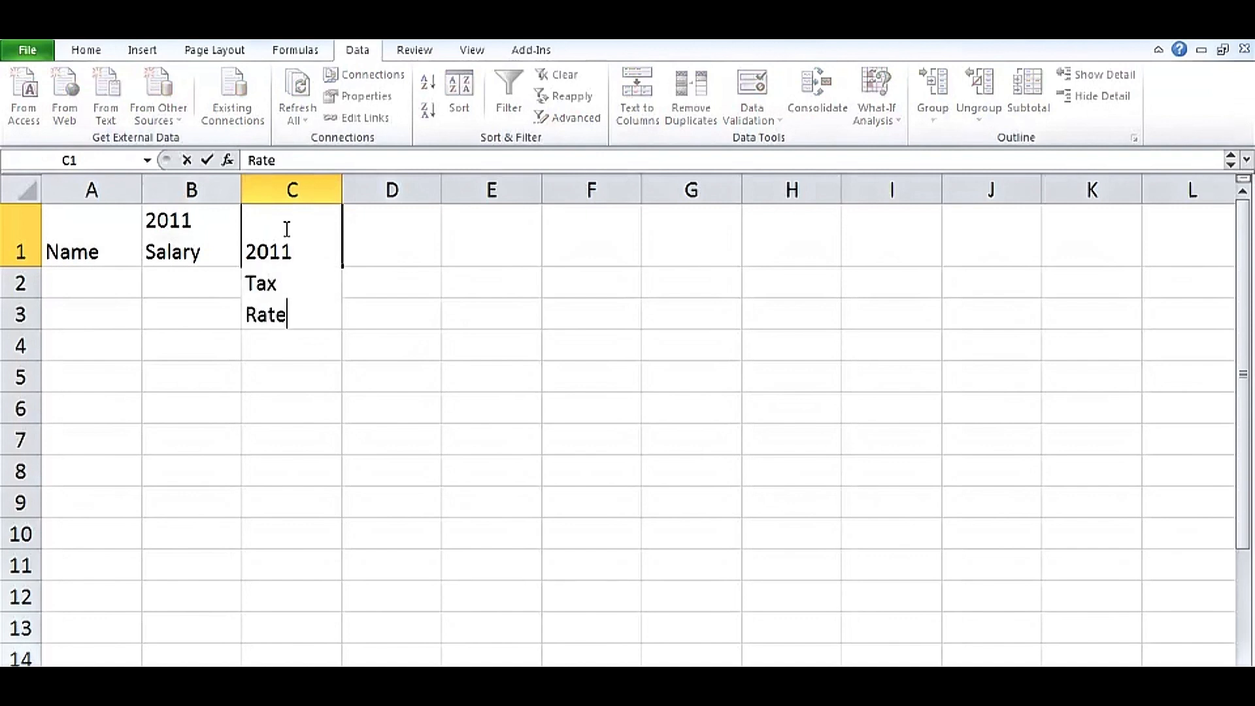
key("Return")
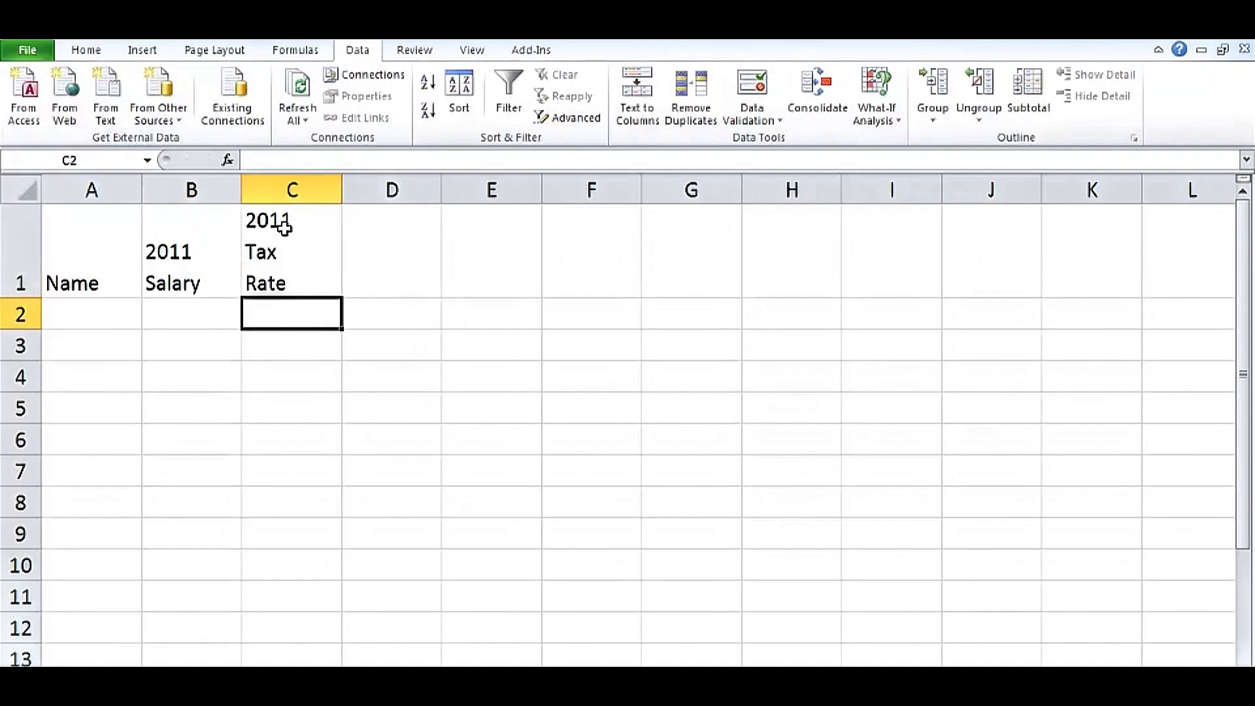
Step: Top-align the headings in row 1 and auto-fit the widths of columns B and C
left_click(15, 250)
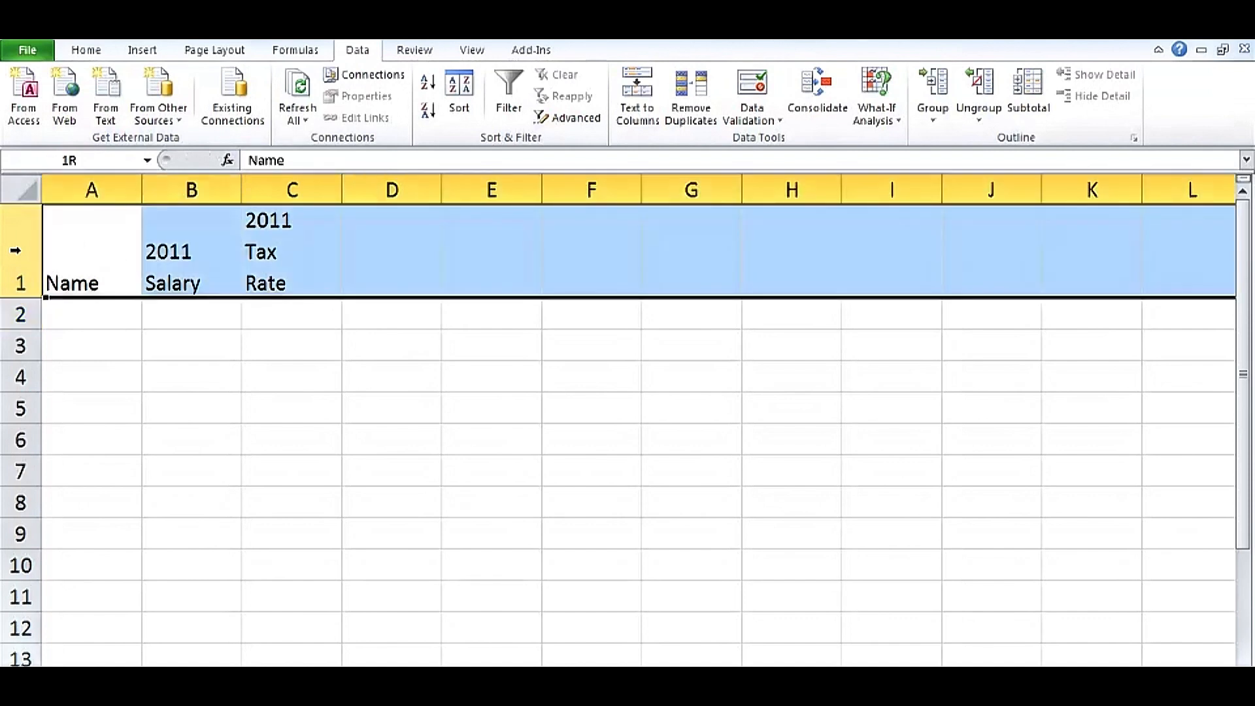
left_click(85, 53)
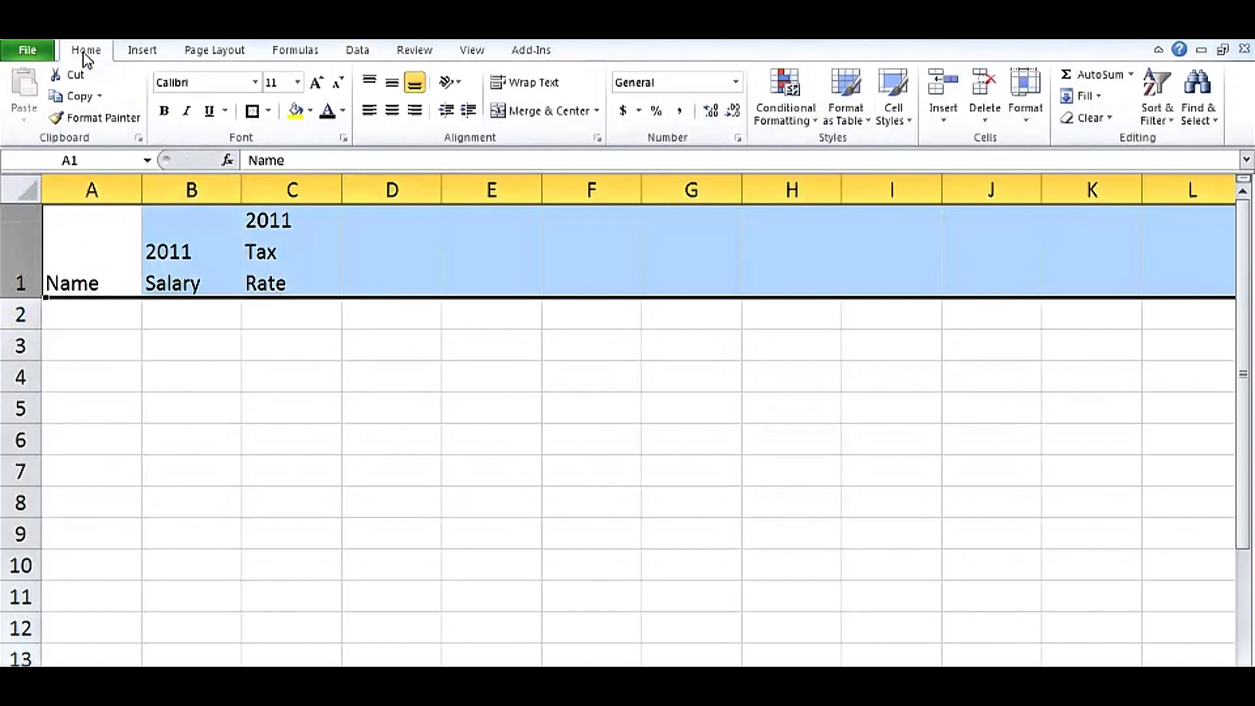
left_click(370, 84)
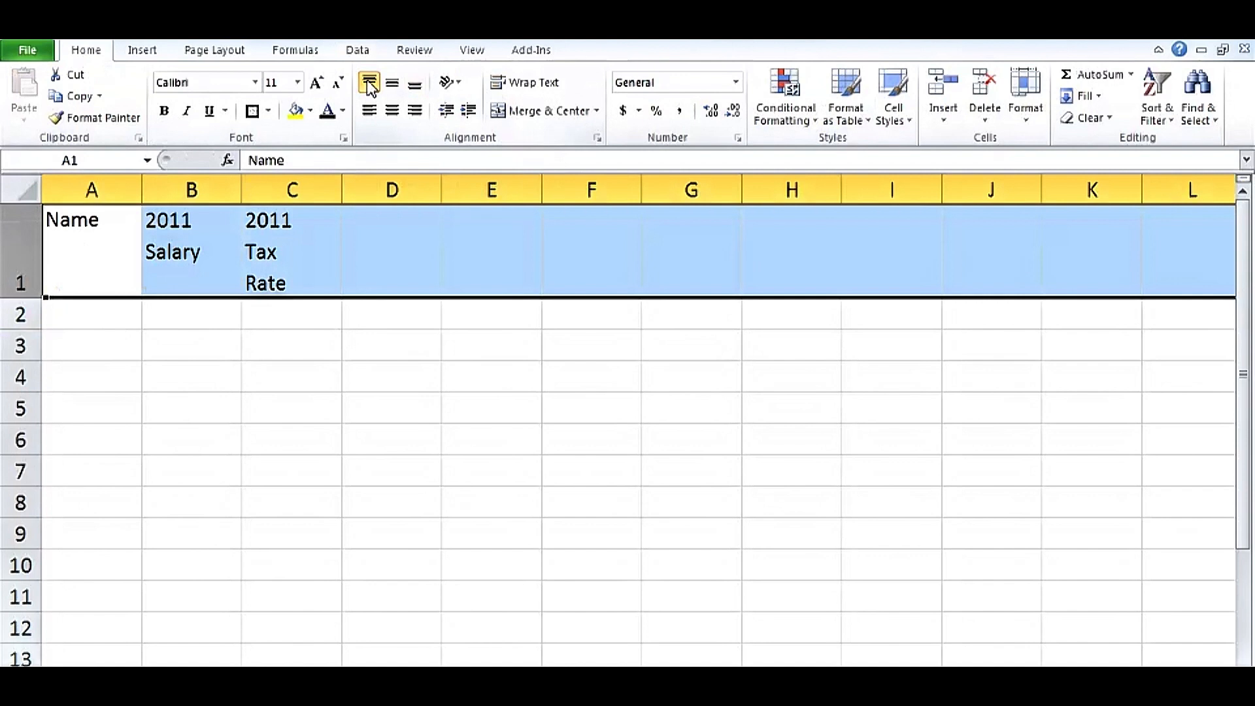
left_click(393, 88)
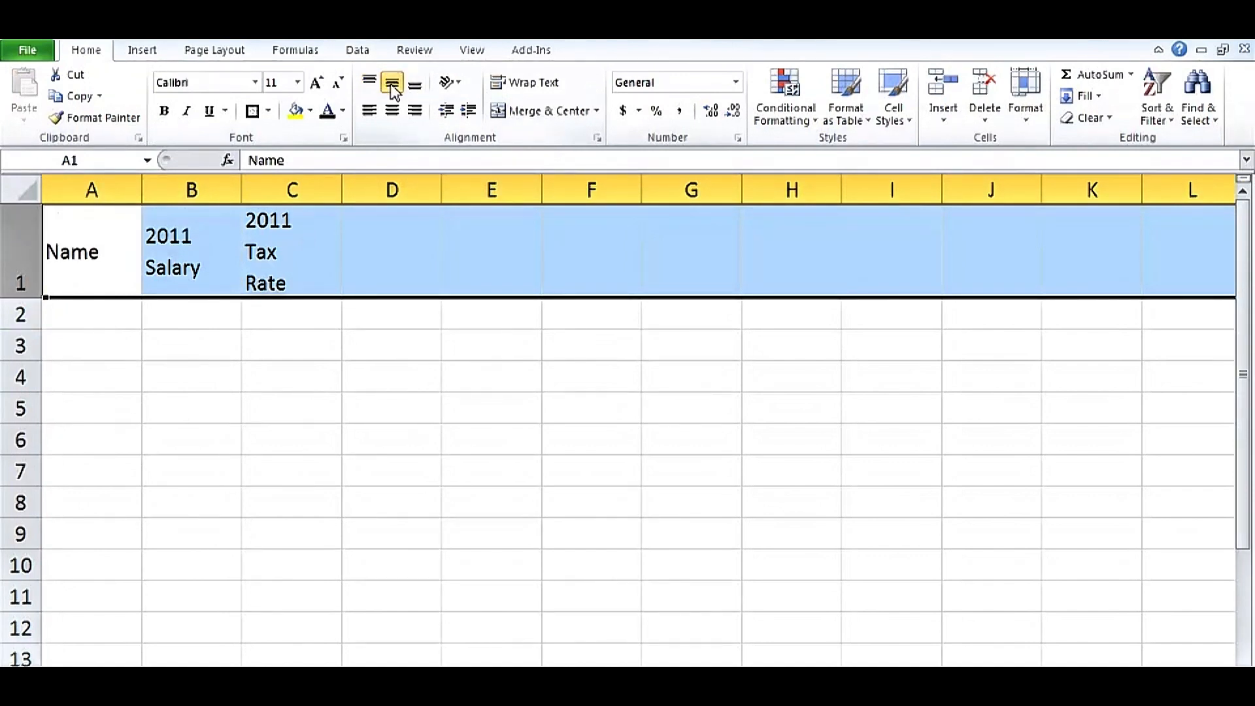
left_click(370, 82)
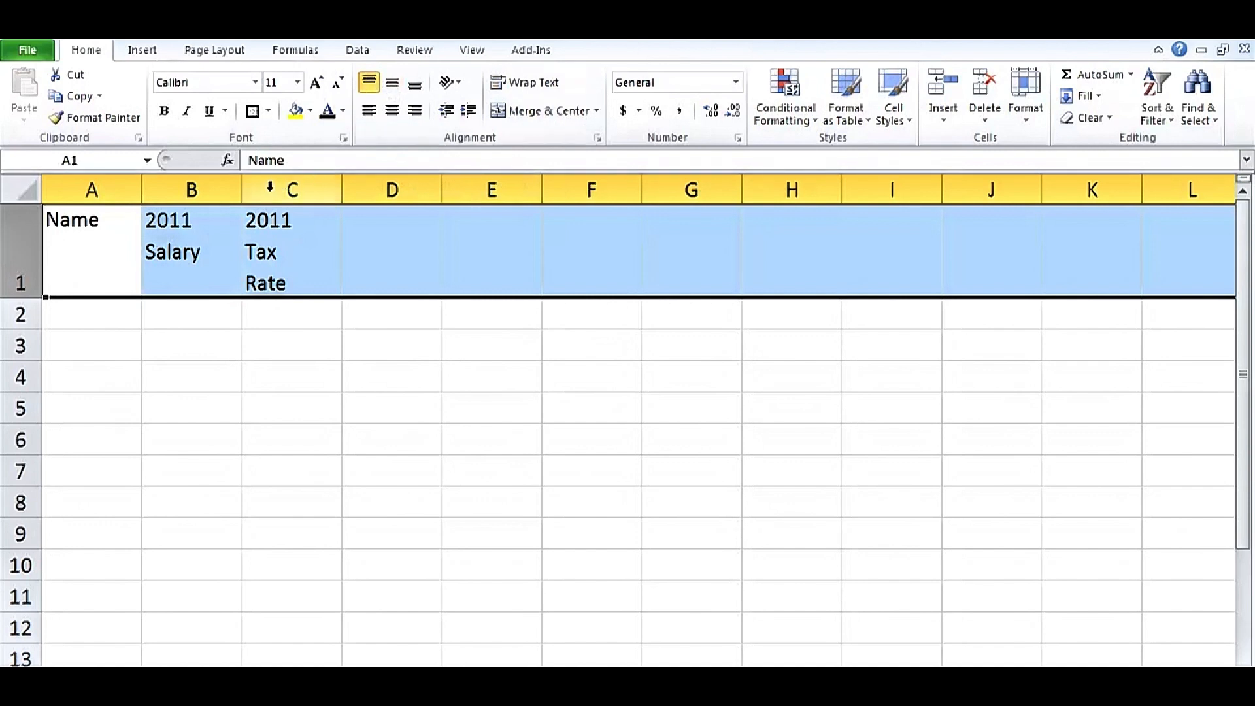
left_click_drag(265, 188, 229, 188)
double_click(244, 186)
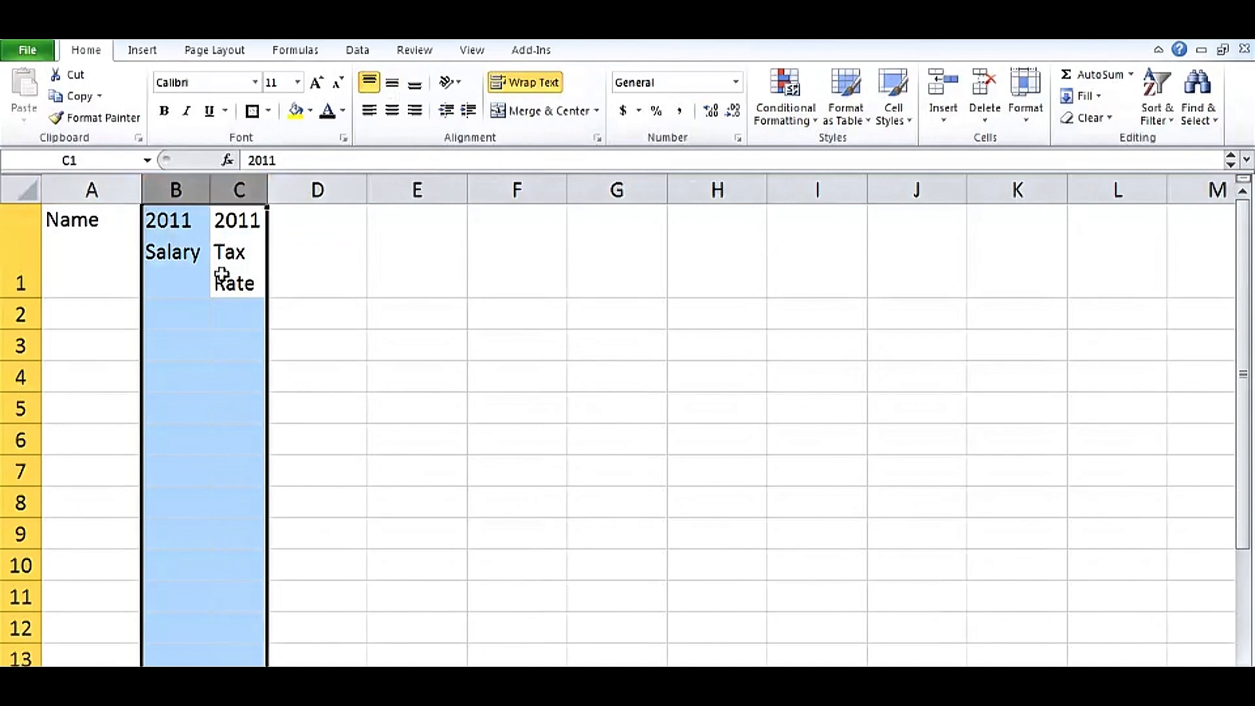
Step: Enter two different surnames under the Name heading, in A2 and A3
left_click(104, 316)
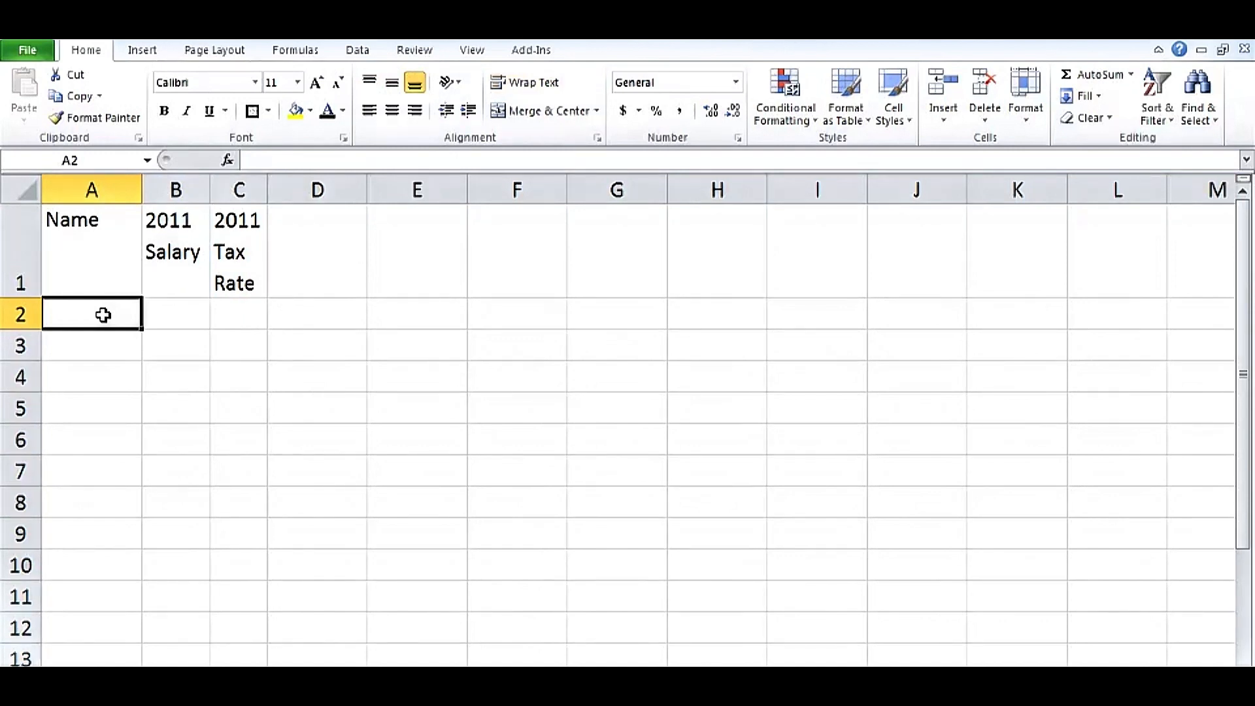
type("Smith")
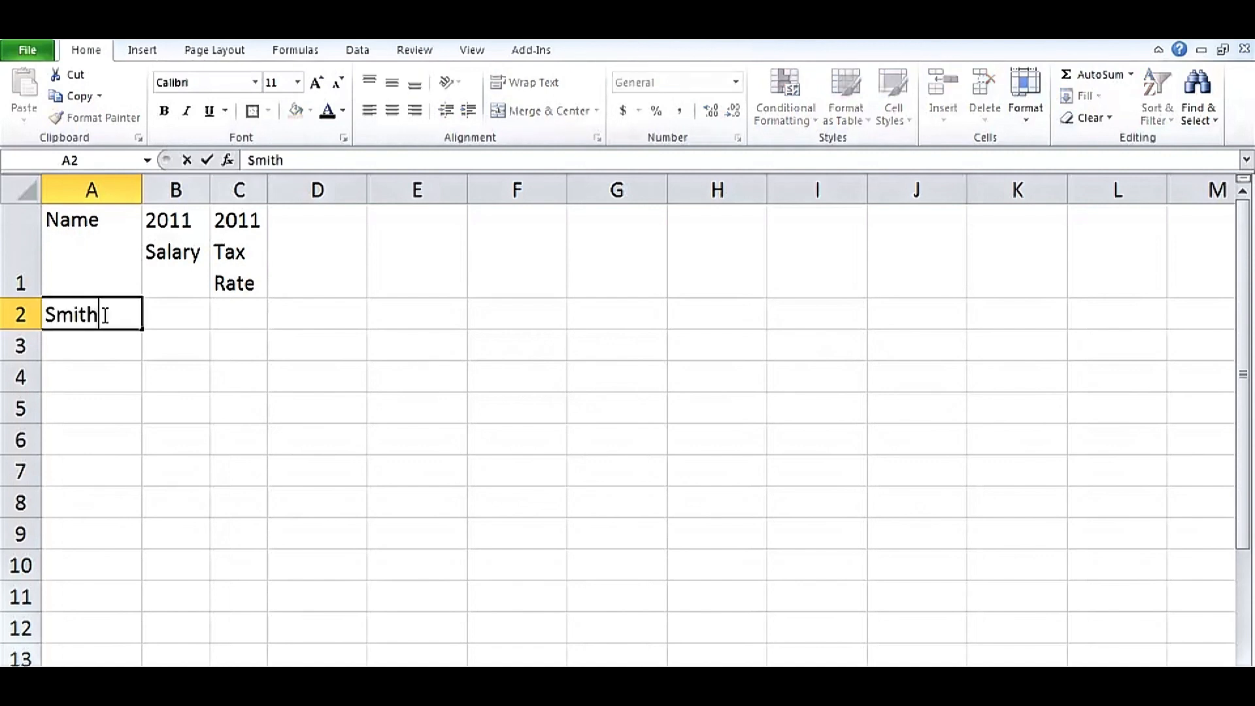
key("Return")
type("A")
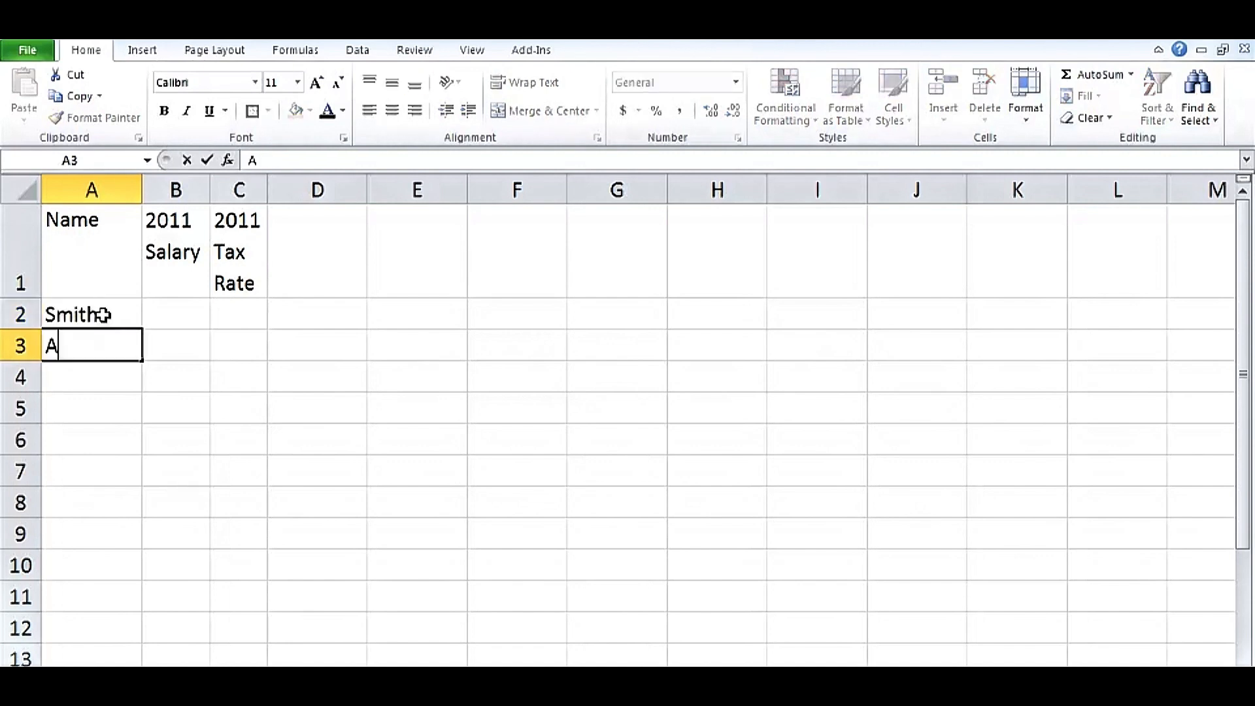
type("nderson")
key("Return")
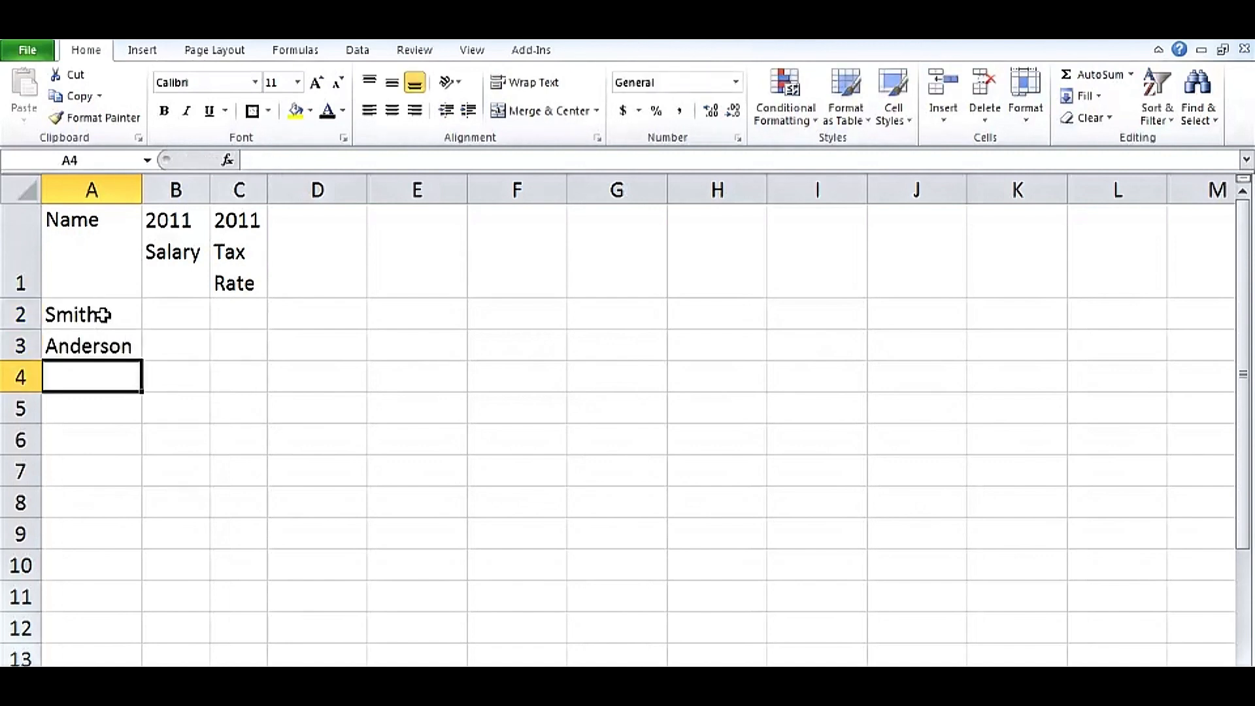
Step: Repeat the surname from A2 in A4, enter a new surname in A5 and repeat it in A6, using AutoComplete for the repeats
type("S")
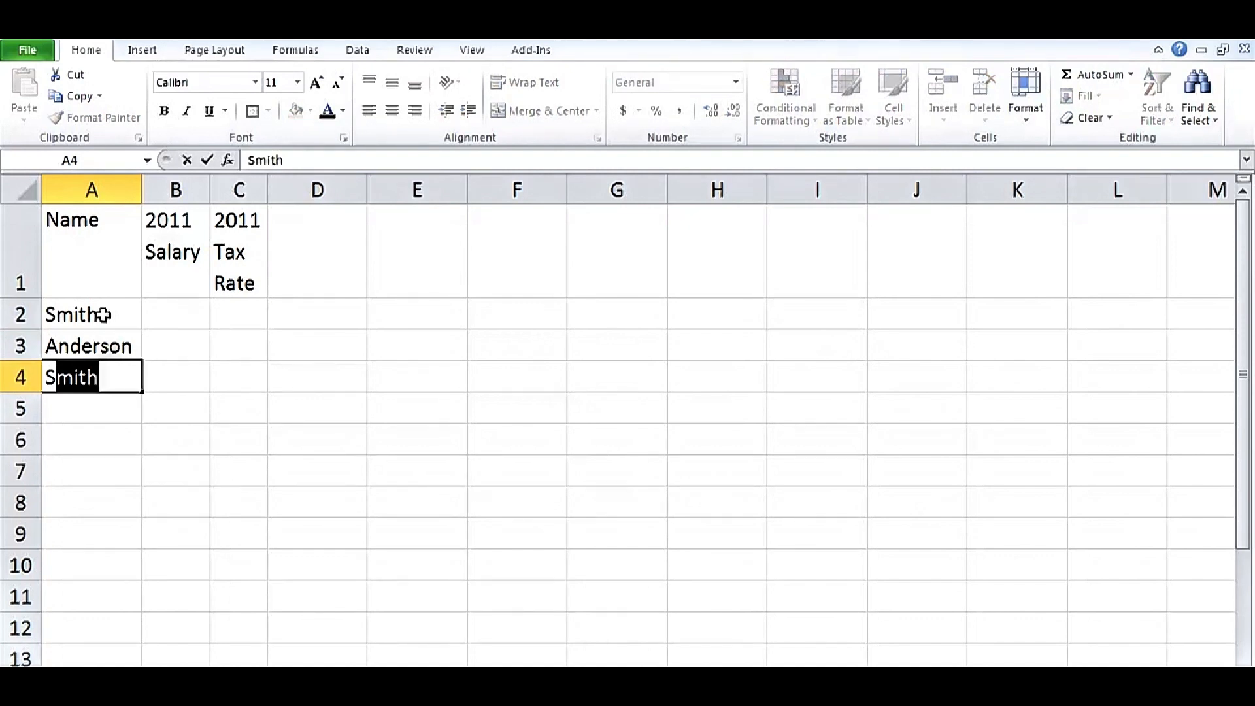
key("Return")
type("S")
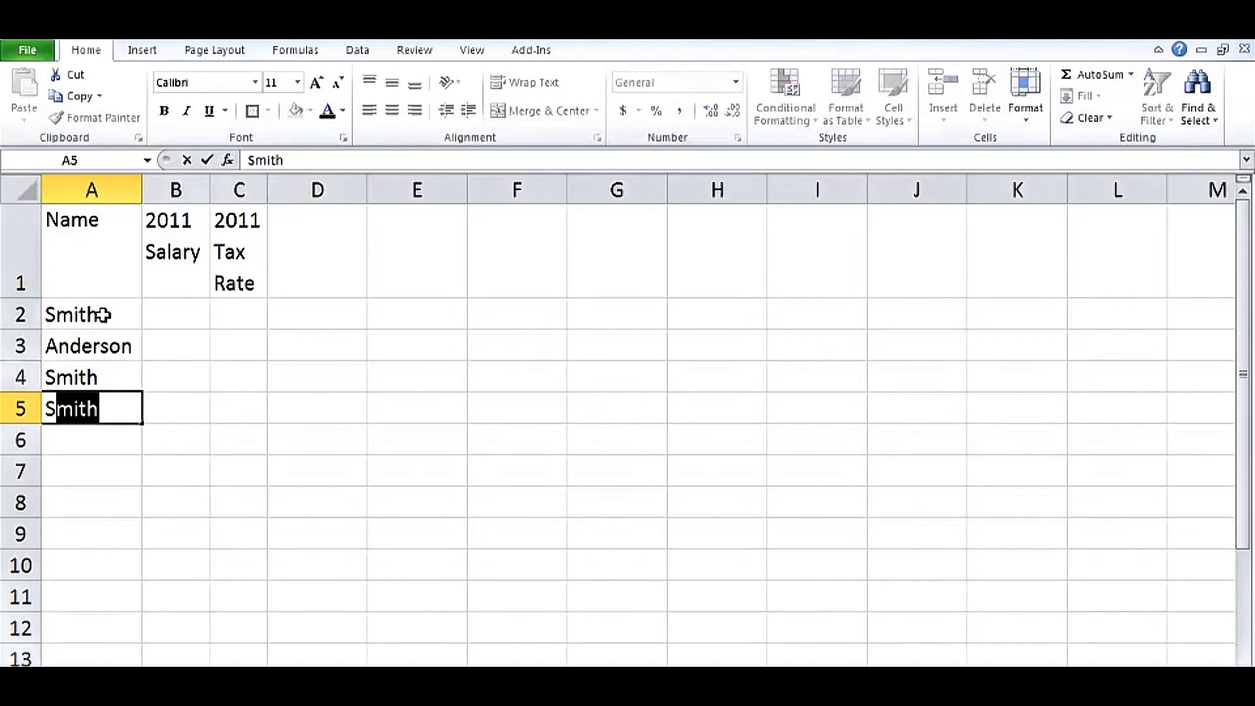
type("anders")
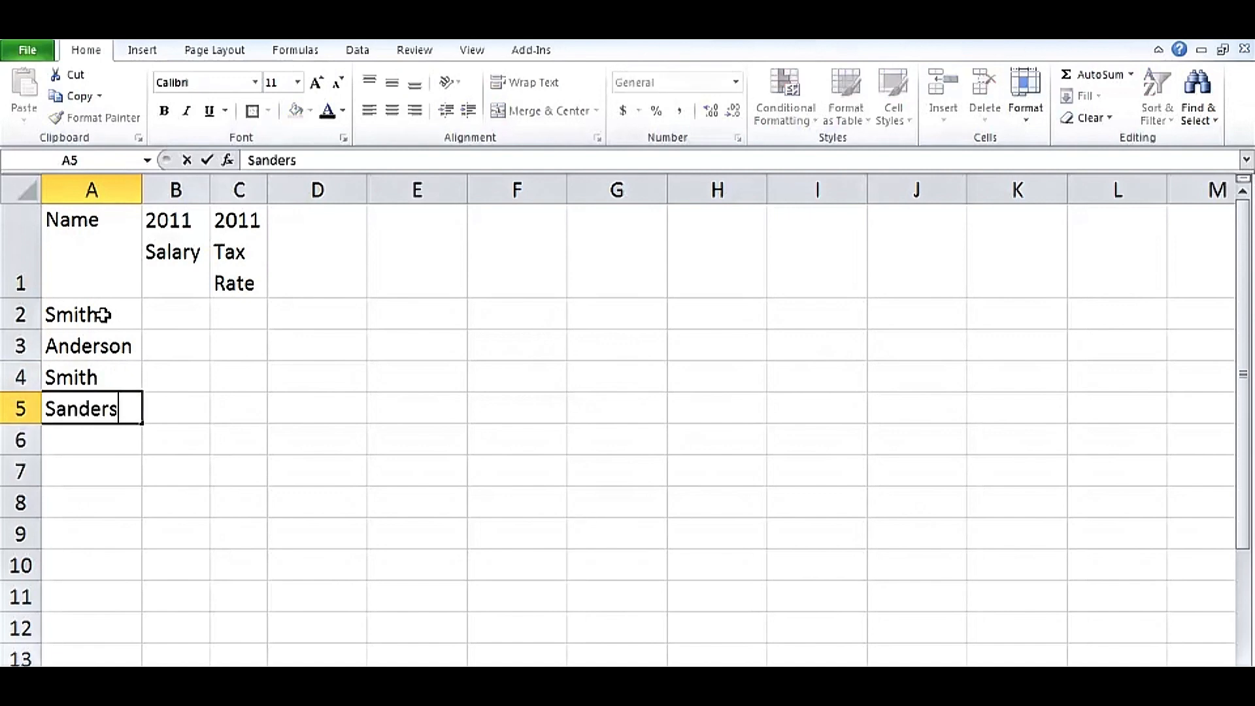
key("Return")
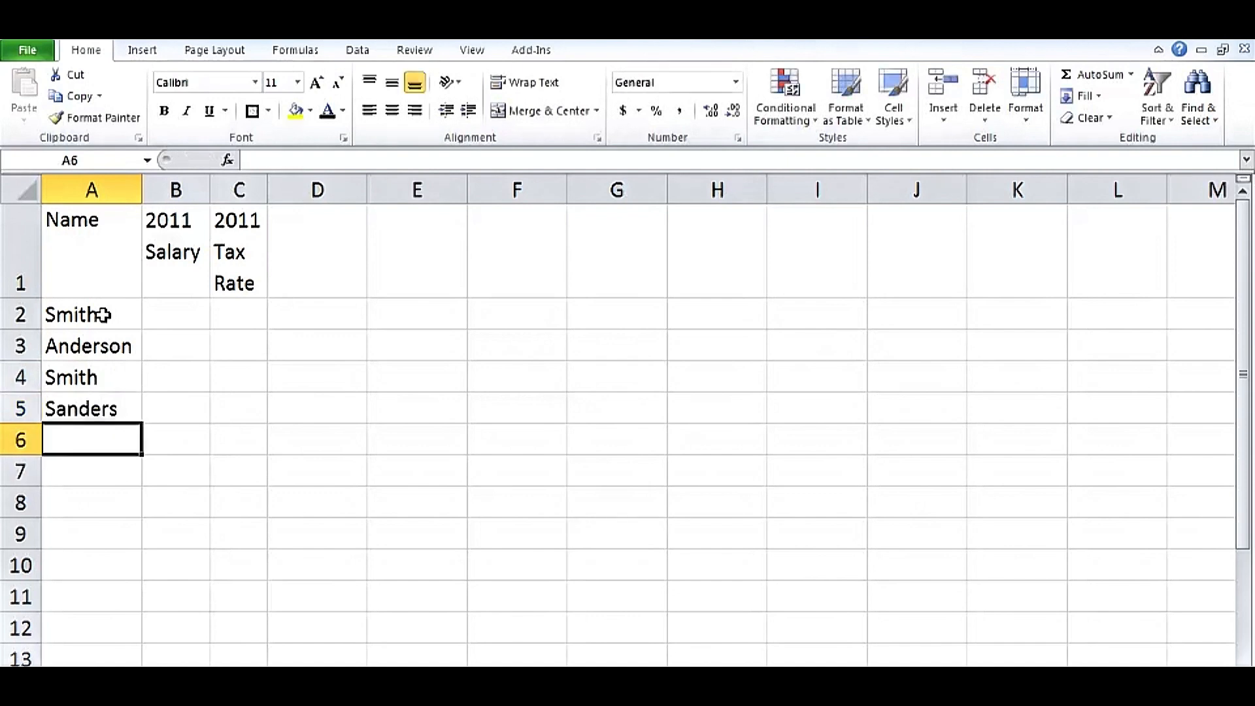
type("S")
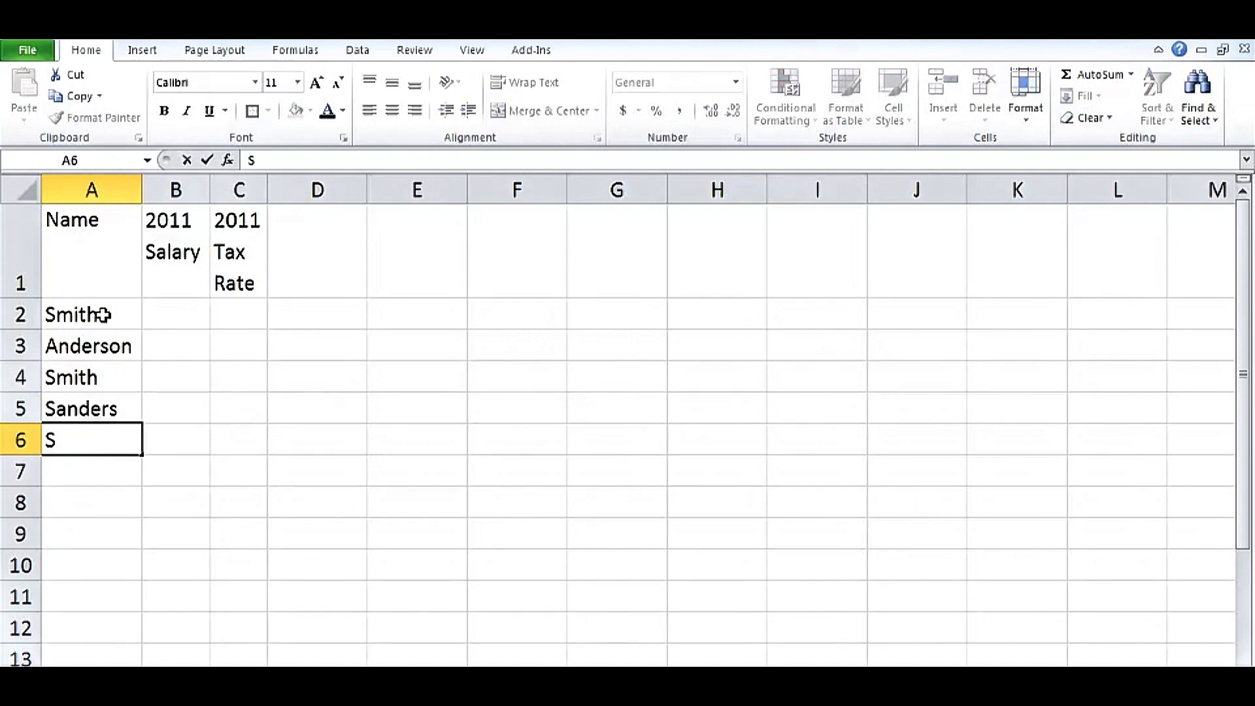
type("a")
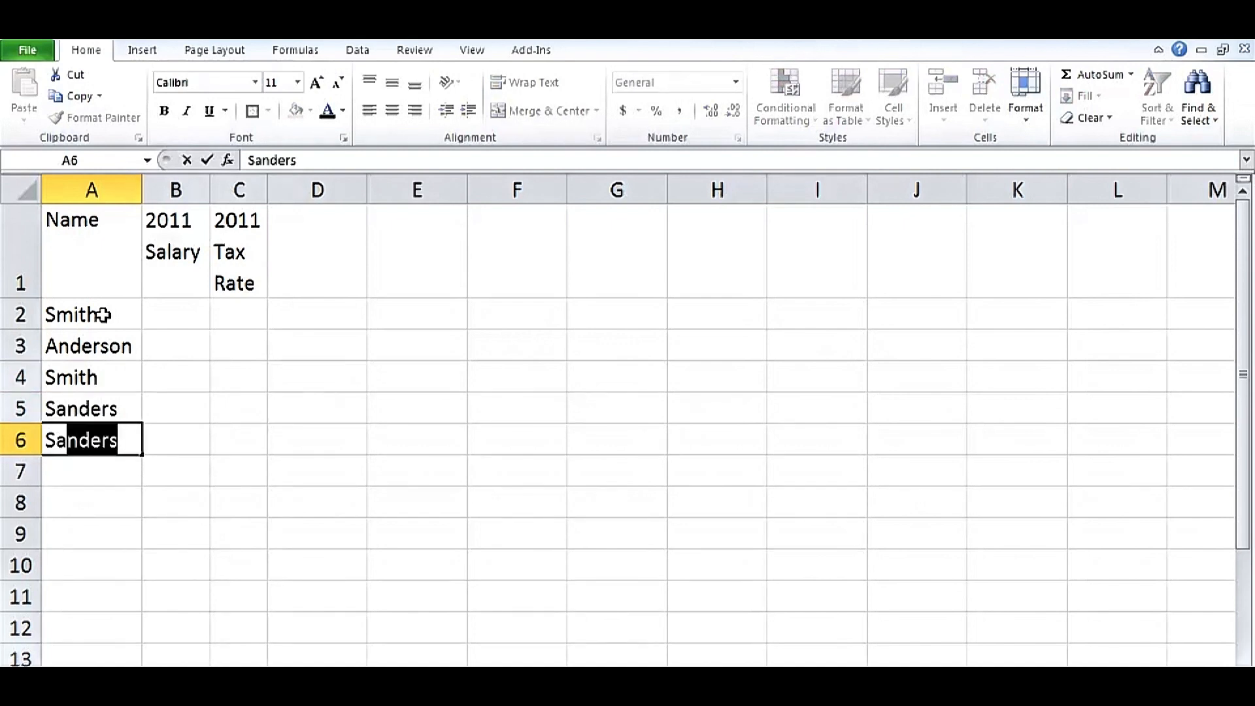
key("Return")
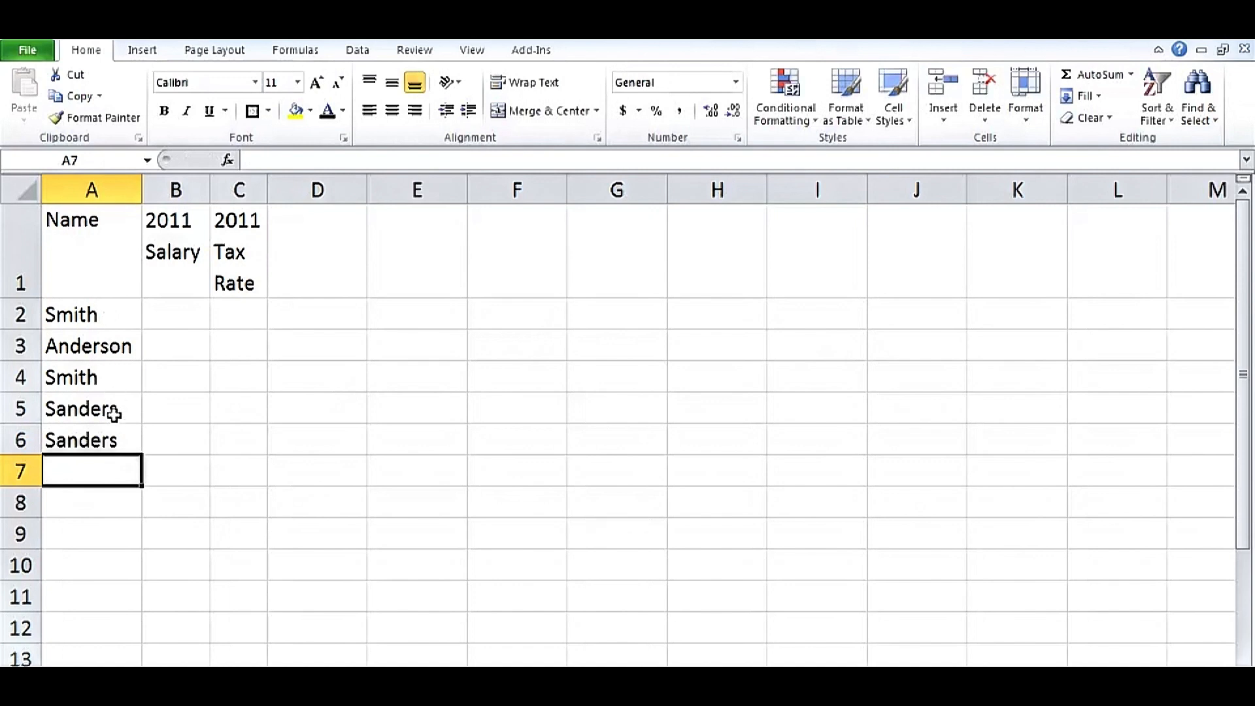
Step: Fill A7 with the surname from A3, picked from the list of the column's existing entries
right_click(111, 470)
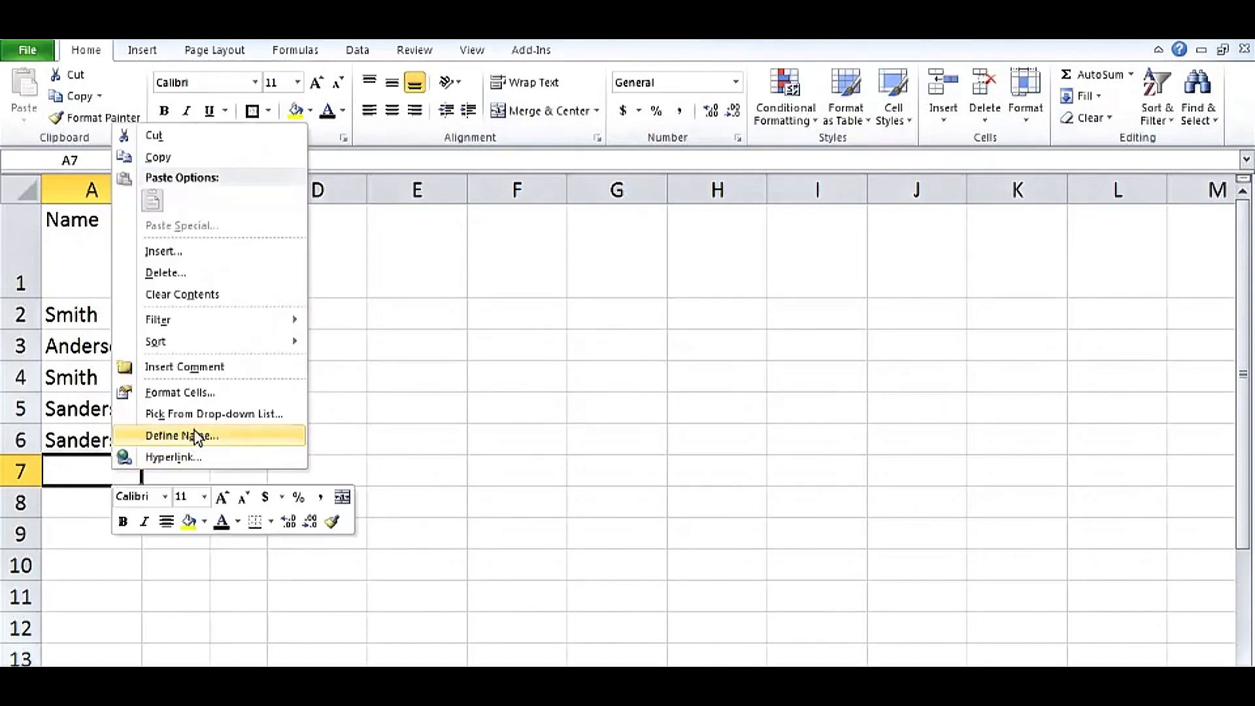
left_click(205, 415)
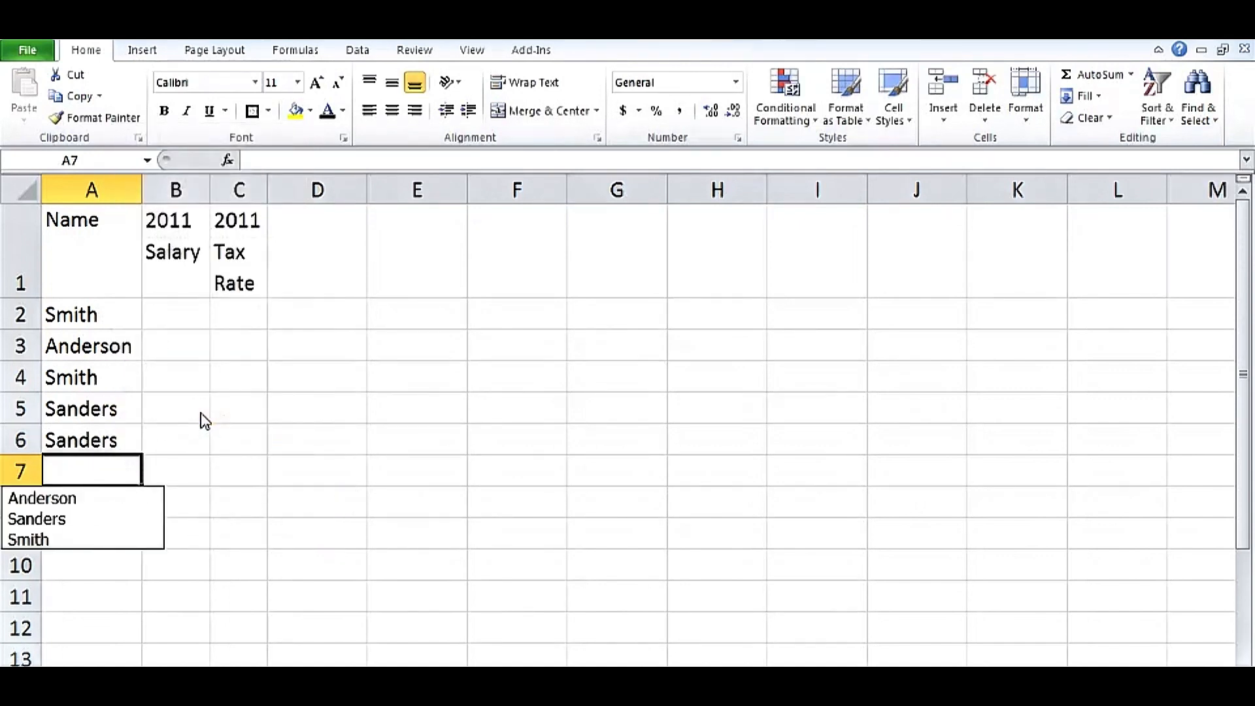
left_click(103, 505)
Step: Fill A8 with the surname from A2, picked from the list of the column's existing entries
left_click(99, 501)
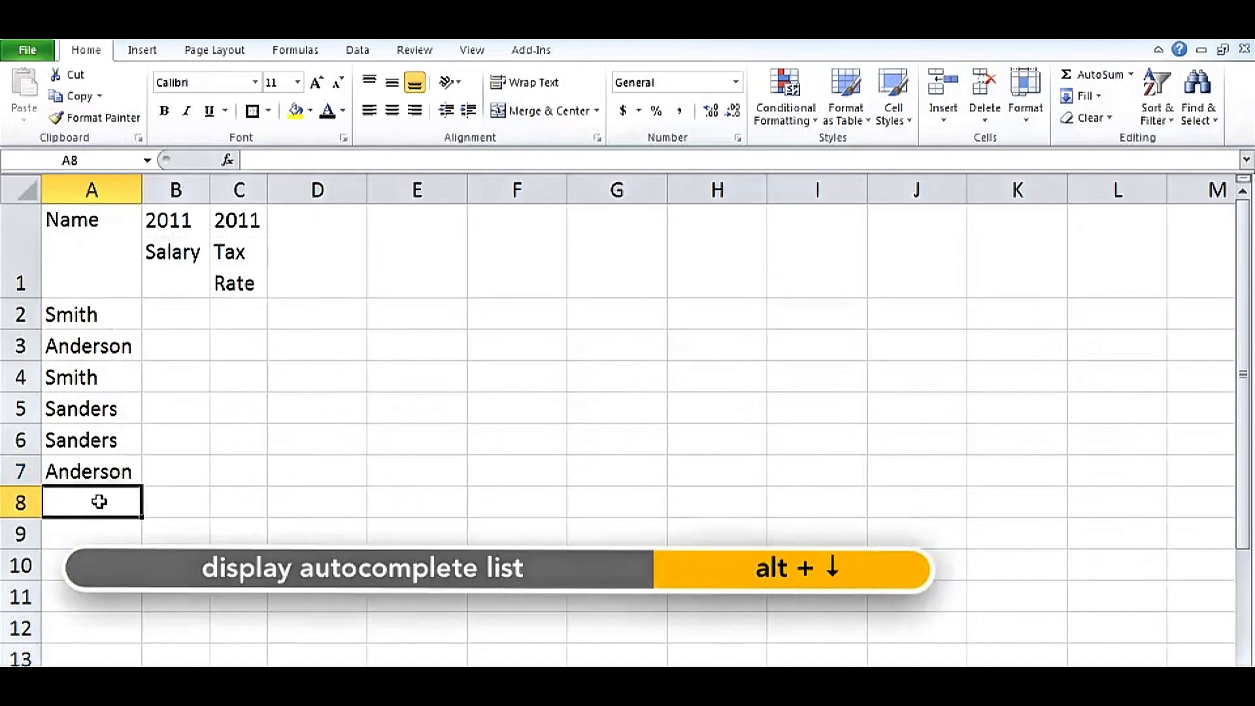
key("alt+Down")
key("Down")
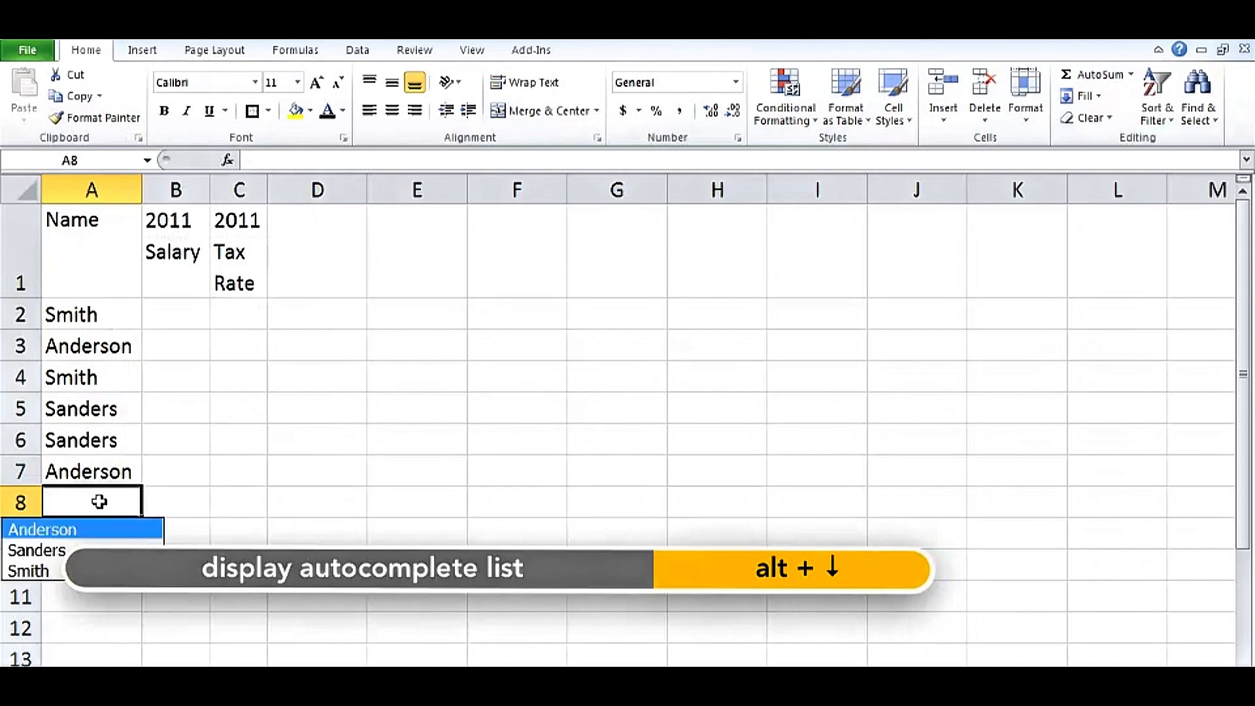
key("Down")
key("Down")
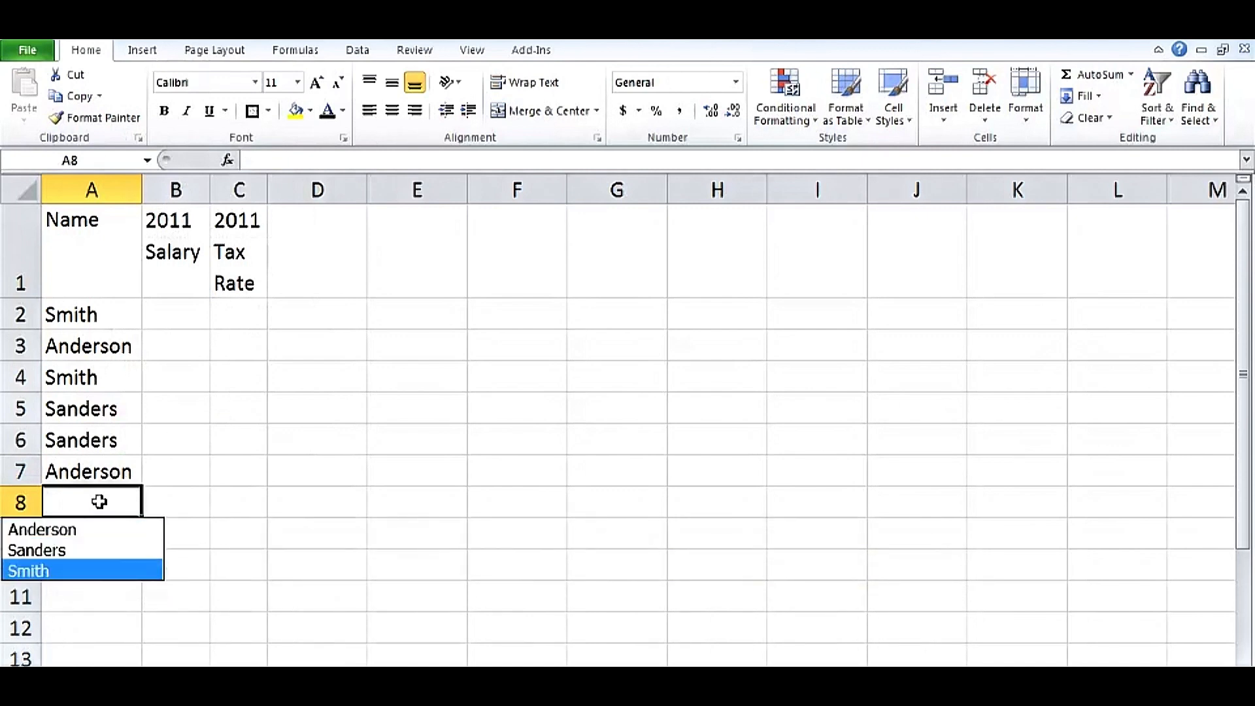
key("Return")
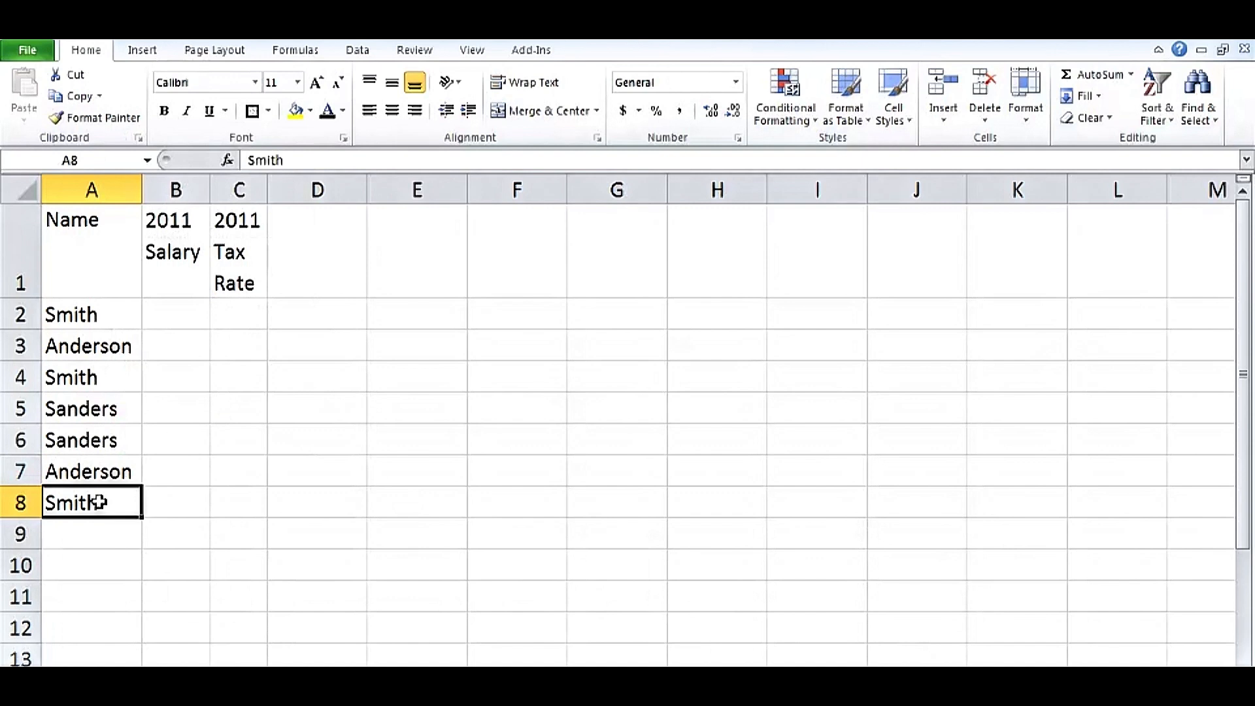
key("Return")
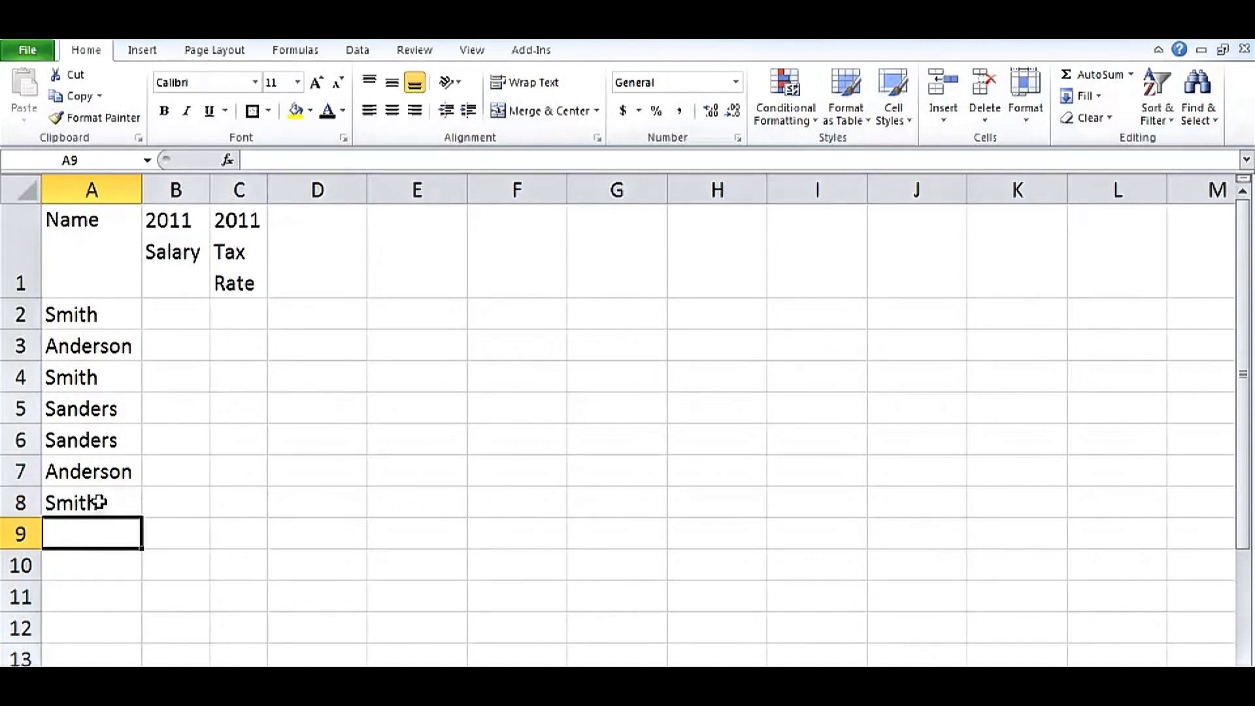
Step: Enter a new surname, not yet used in the column, in A9
type("Adams")
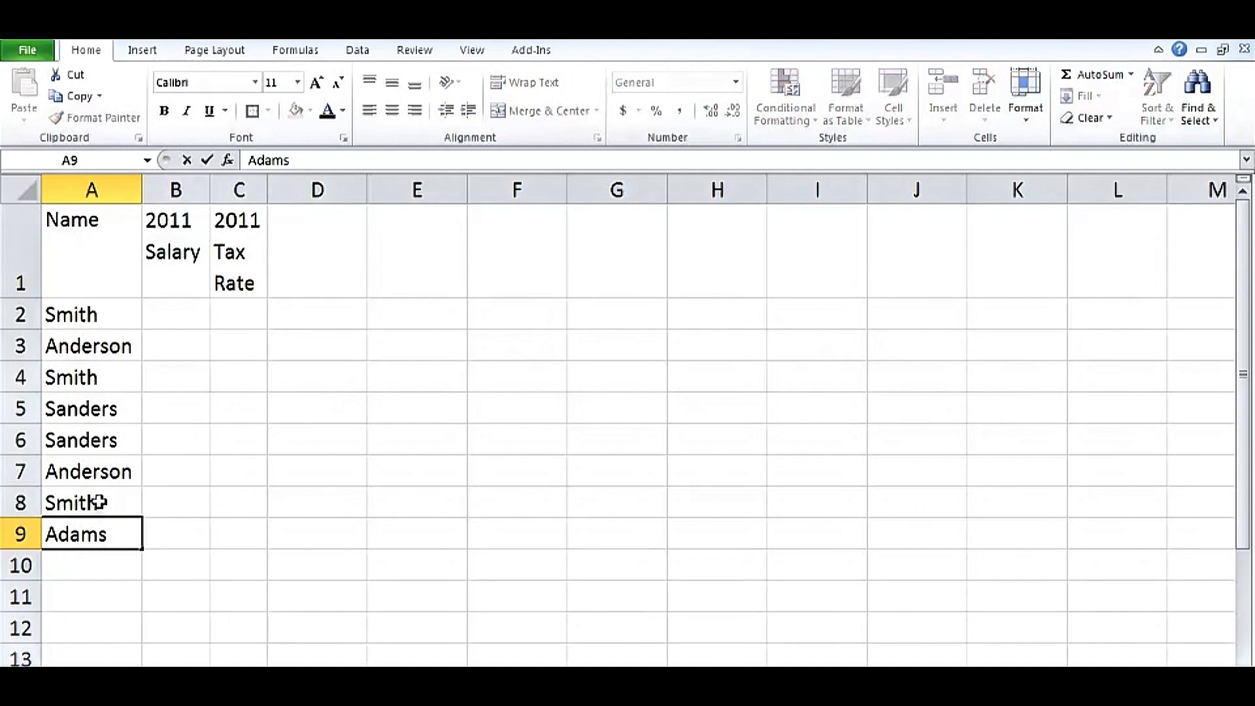
key("Return")
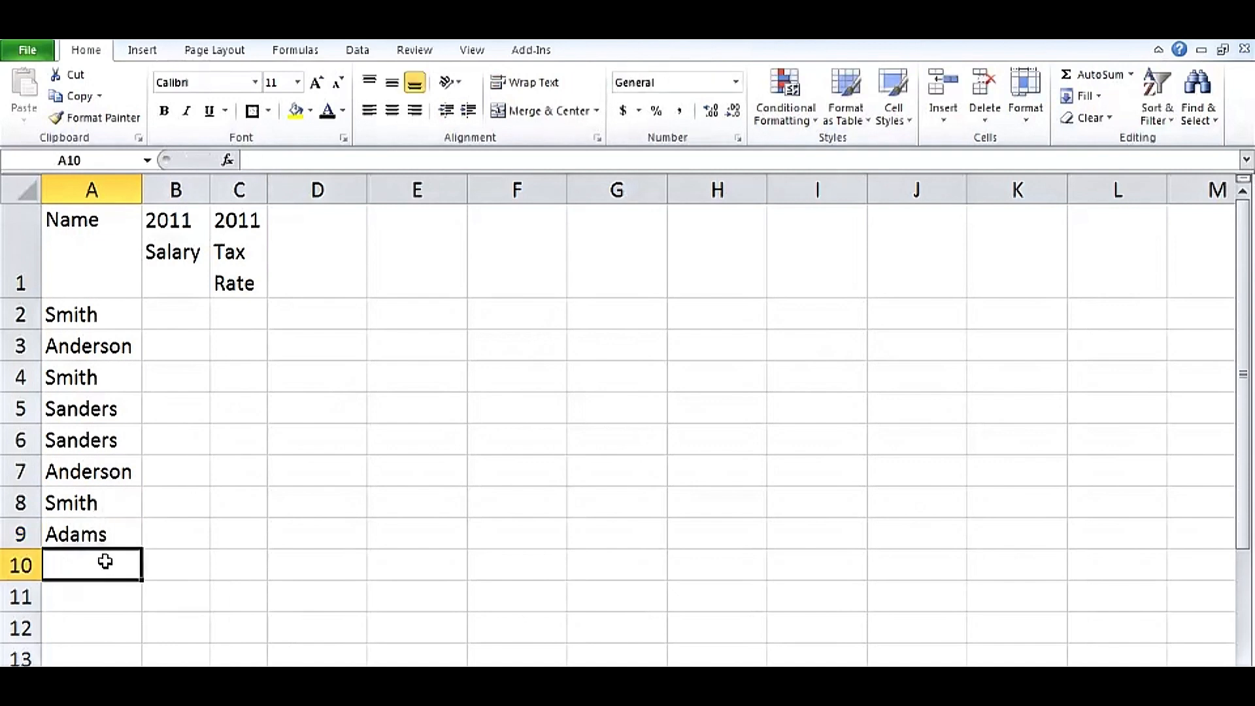
key("alt")
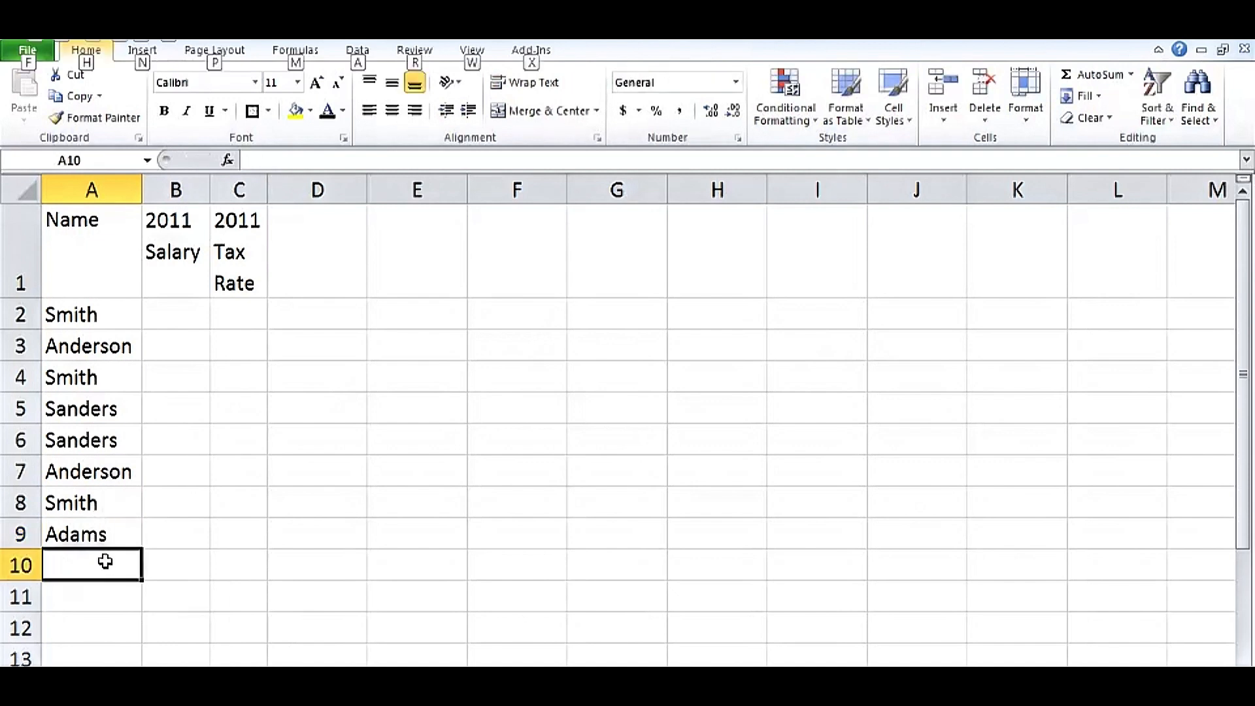
Step: Fill A10 with the surname from A5, picked from the list of the column's existing entries
key("alt+Down")
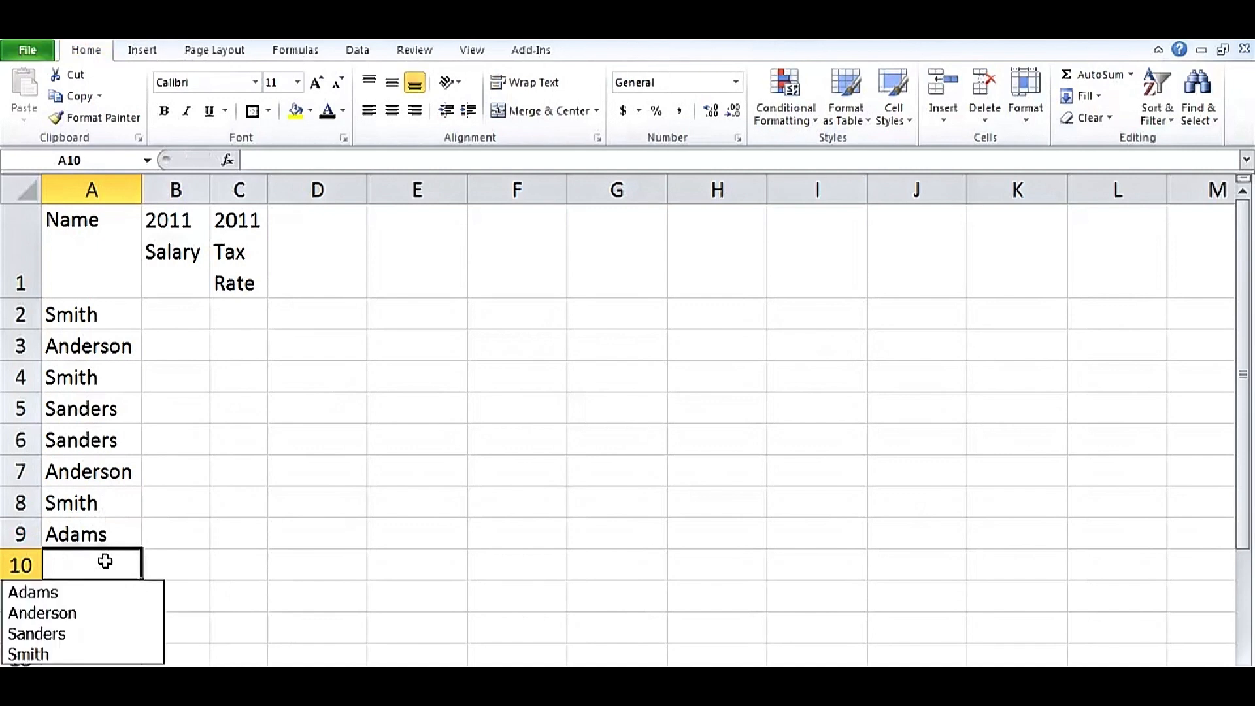
key("Down")
key("Down")
key("Down")
key("Return")
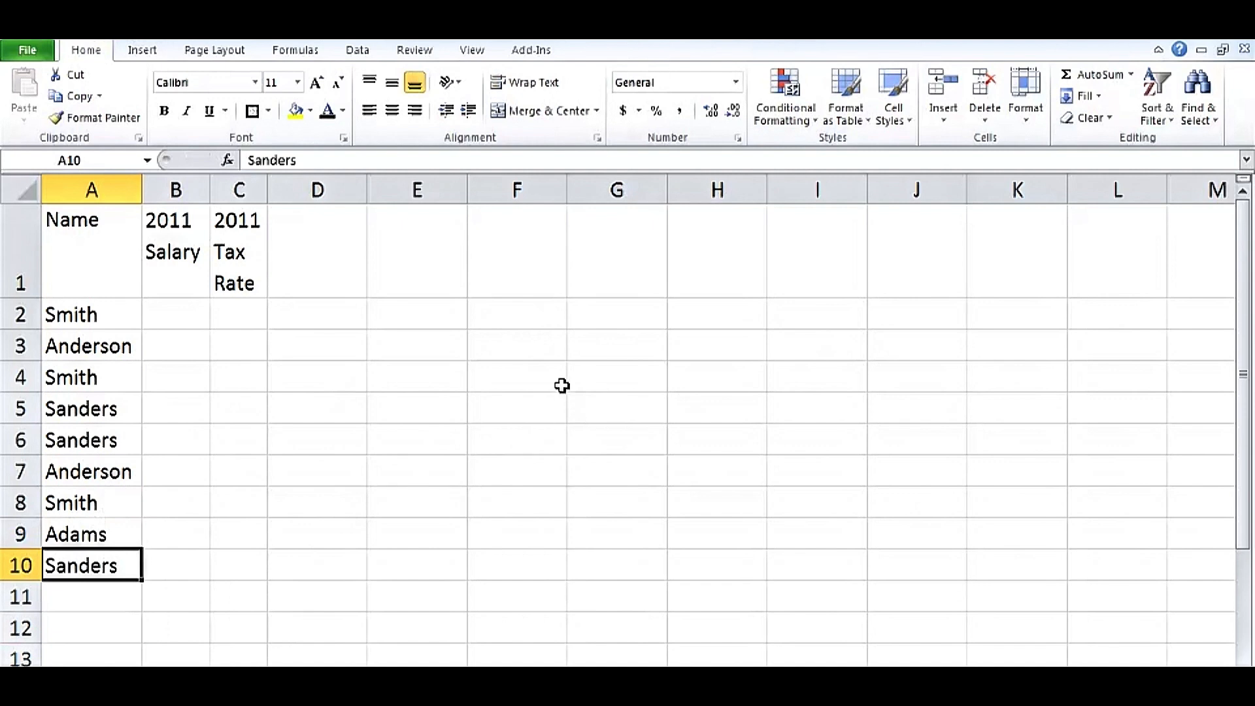
Step: Enter 1001 in F2 and copy the same value down through F7
left_click(522, 286)
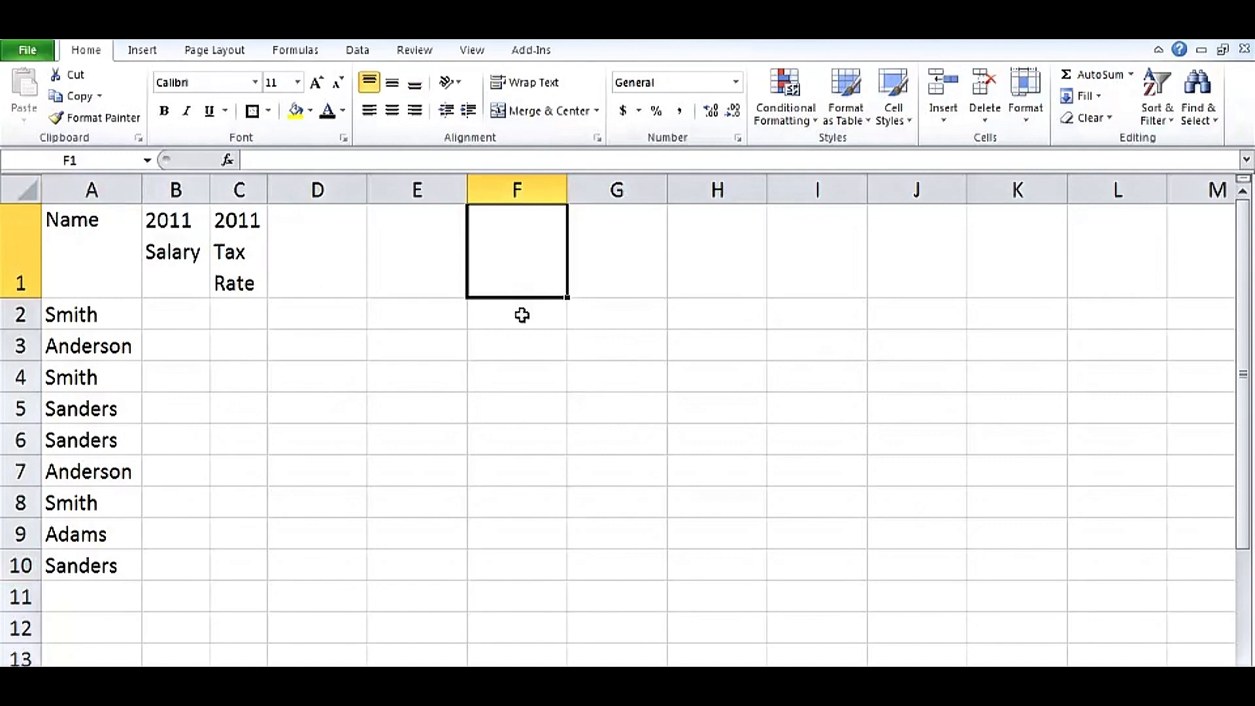
left_click(524, 311)
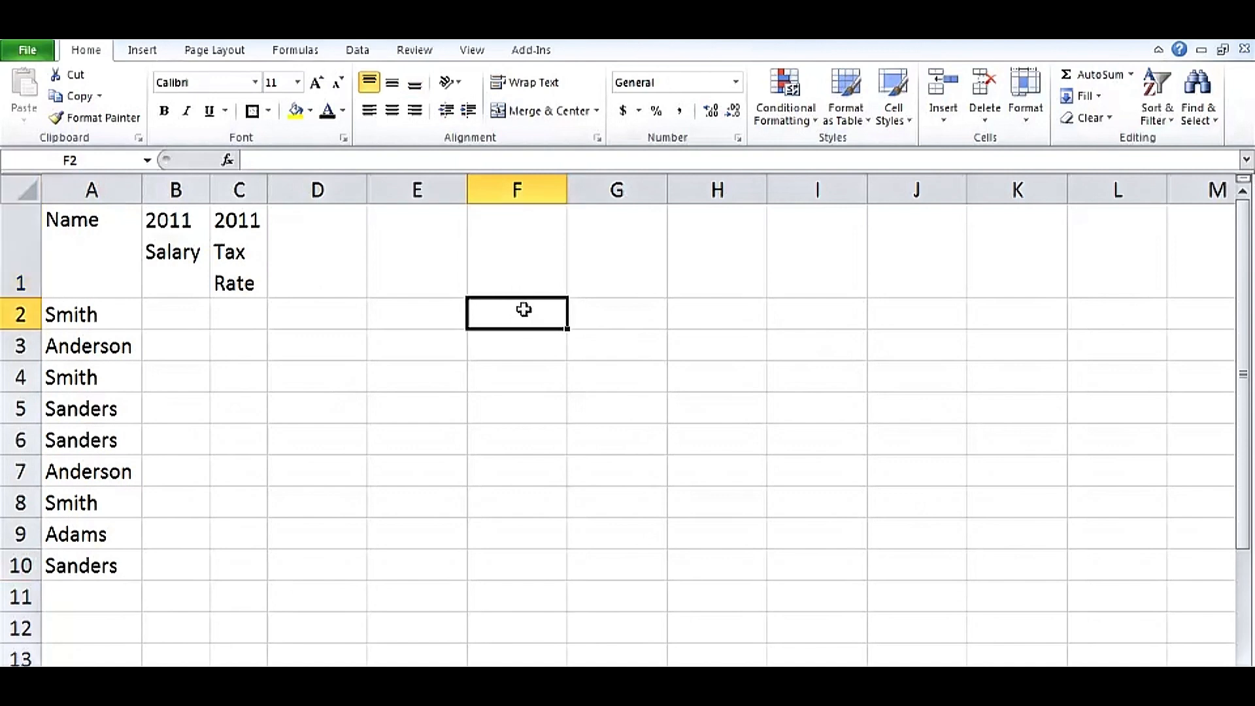
type("1001")
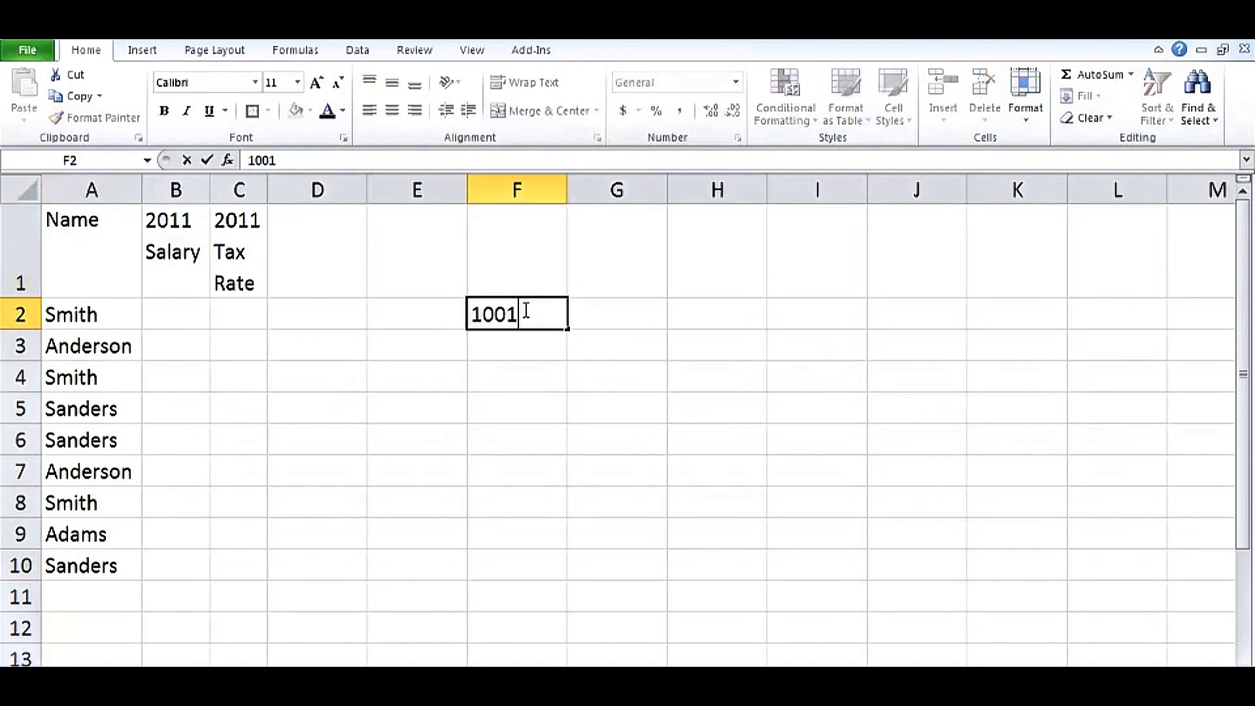
key("Return")
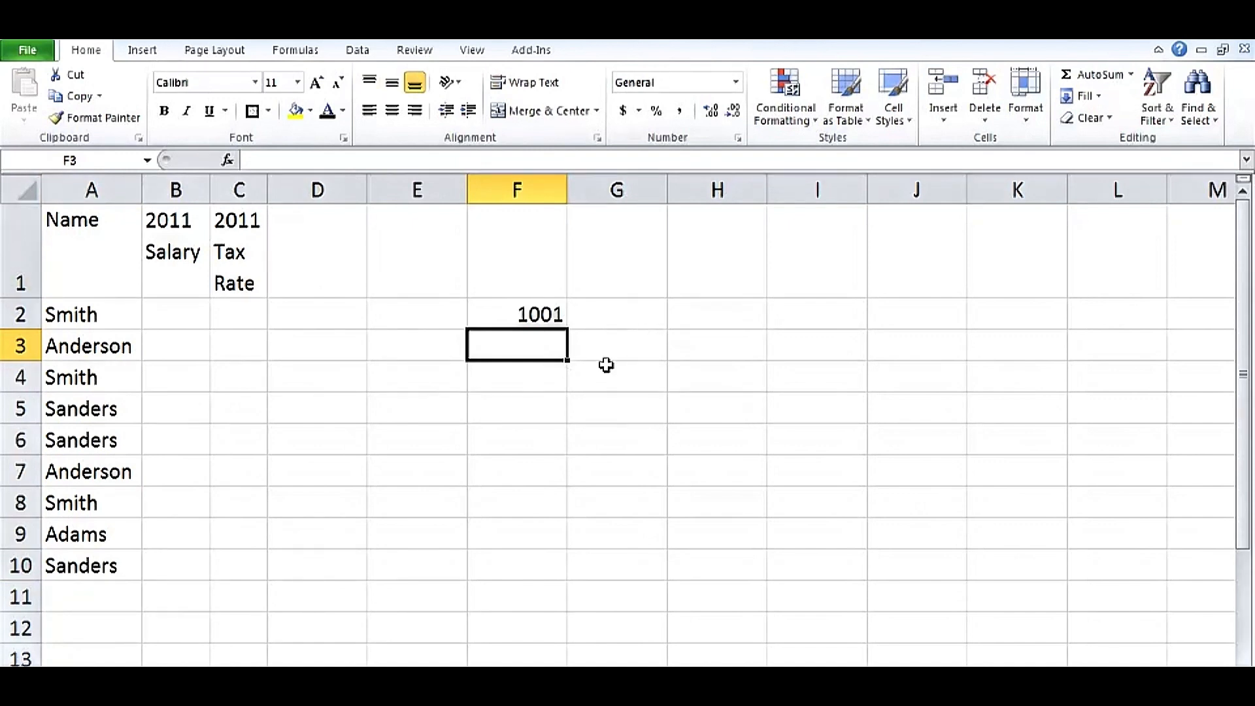
left_click(525, 314)
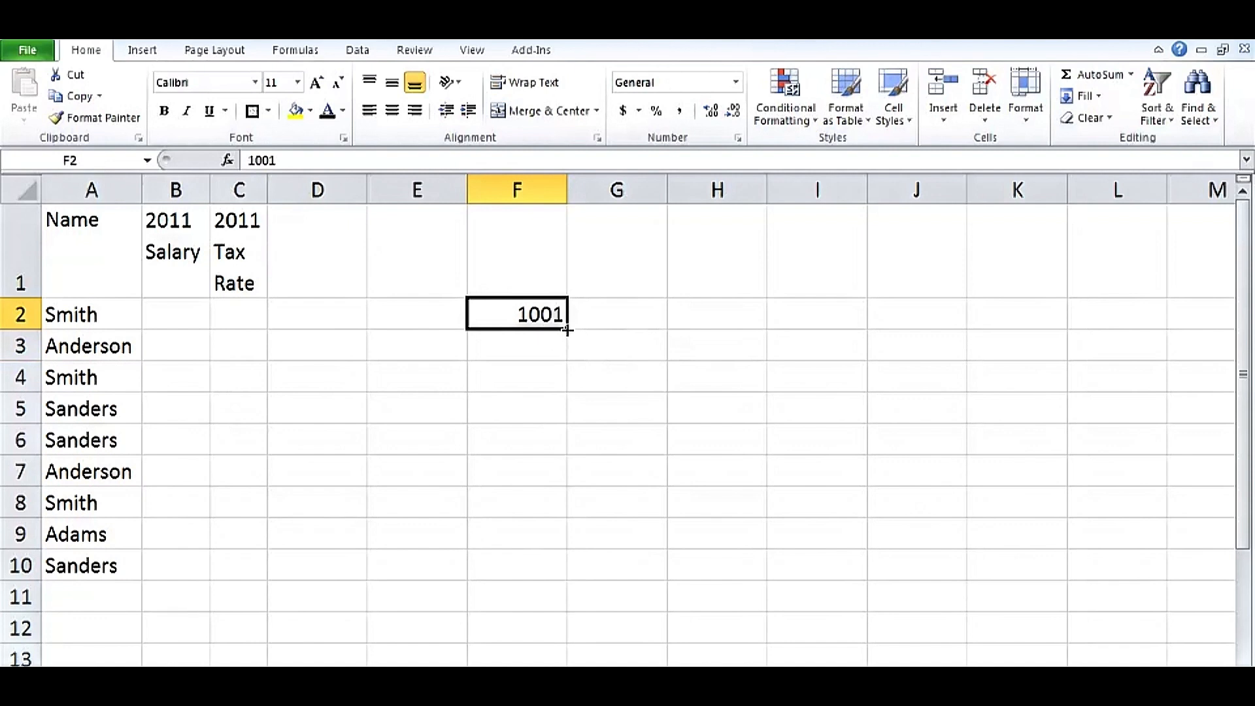
left_click_drag(568, 330, 565, 473)
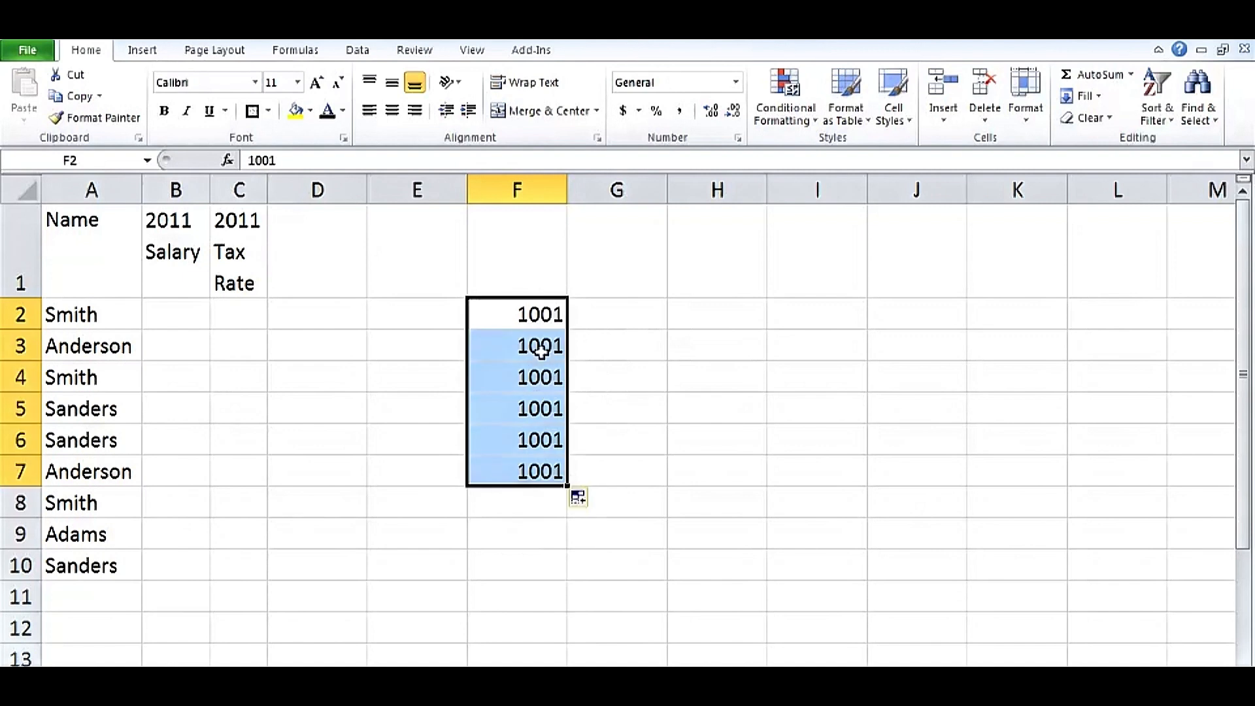
Step: Fill F2:F10 from F2 with a series that increases by 1 per row, replacing the repeated values
left_click(516, 315)
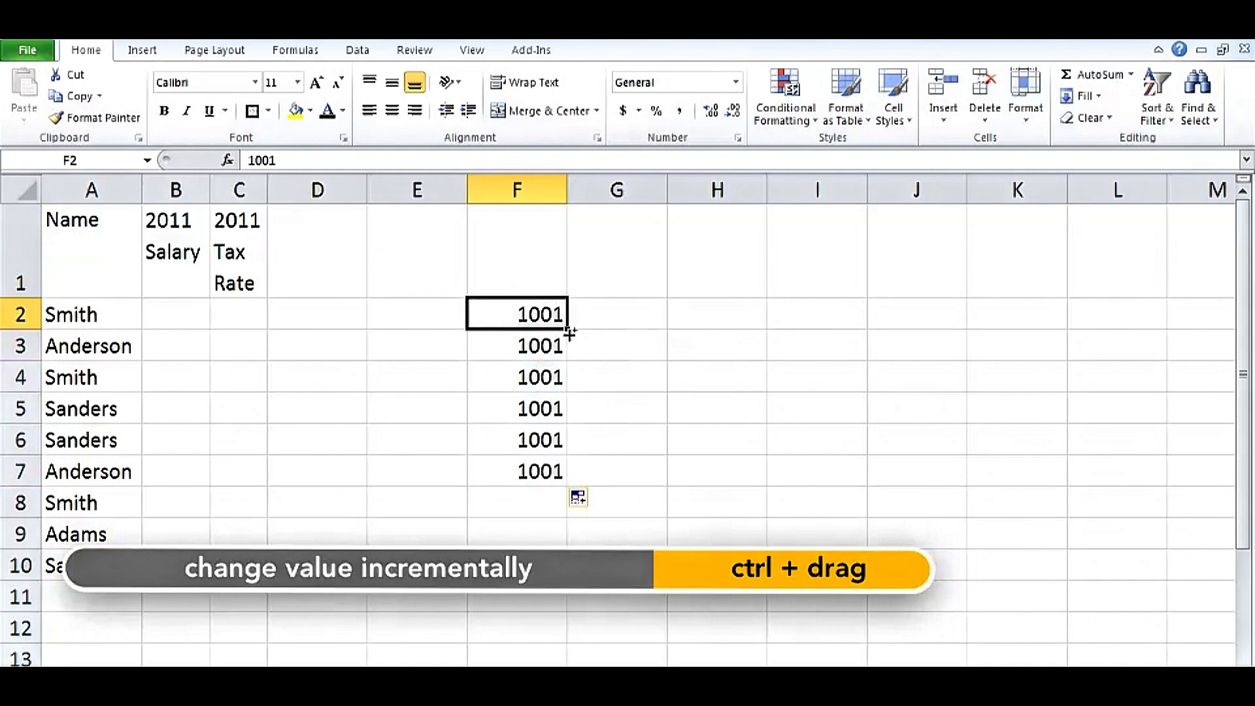
left_click_drag(570, 334, 565, 587)
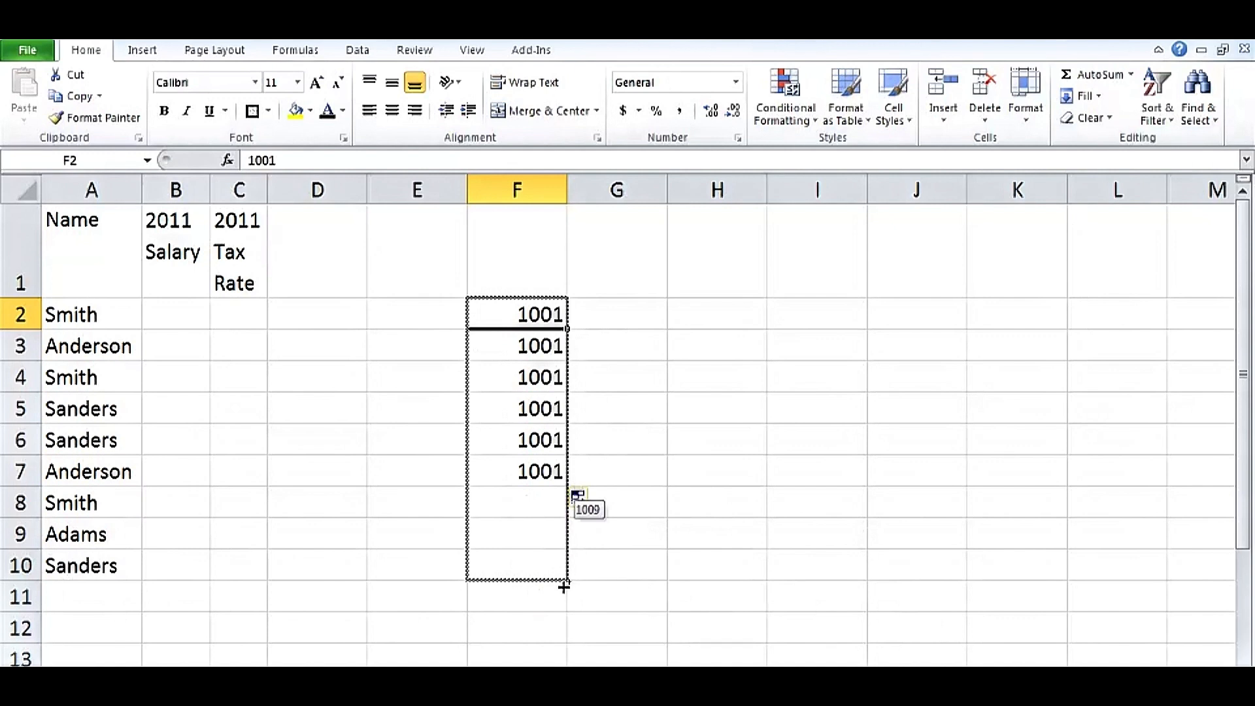
left_click_drag(564, 587, 562, 586)
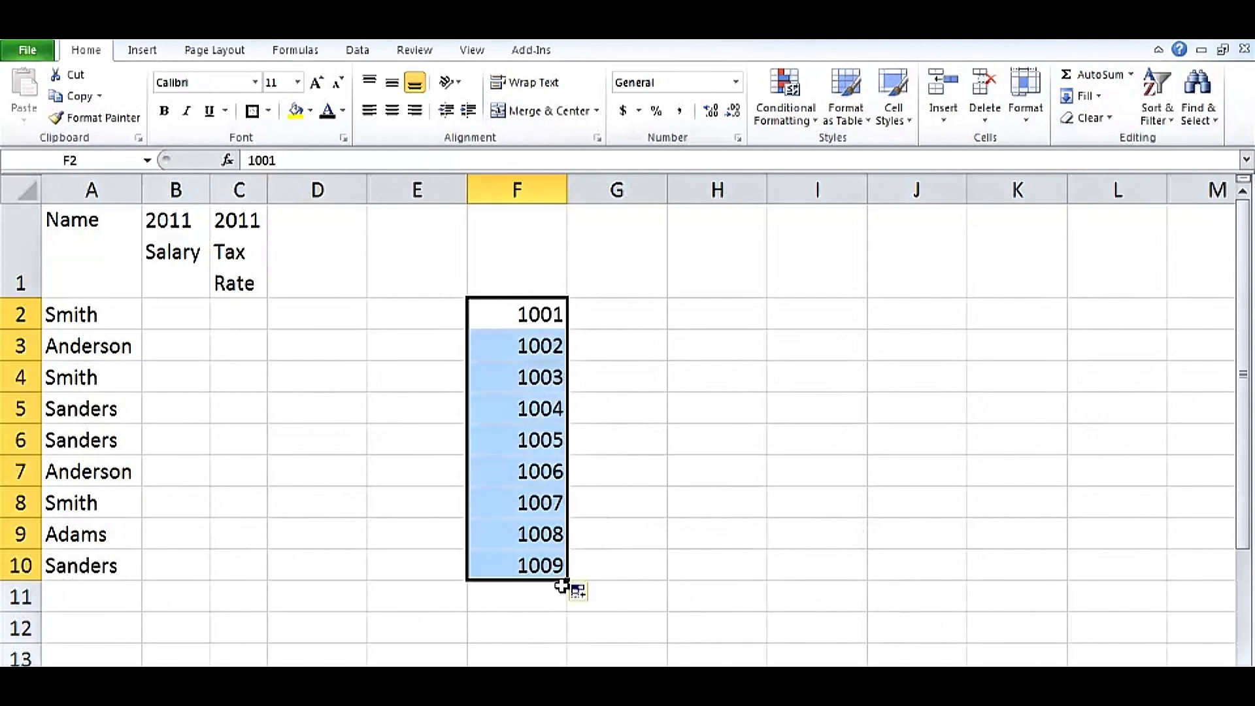
Step: Enter 5 in G2 and 10 in G3, and extend the pattern as a series down to G11
left_click(645, 315)
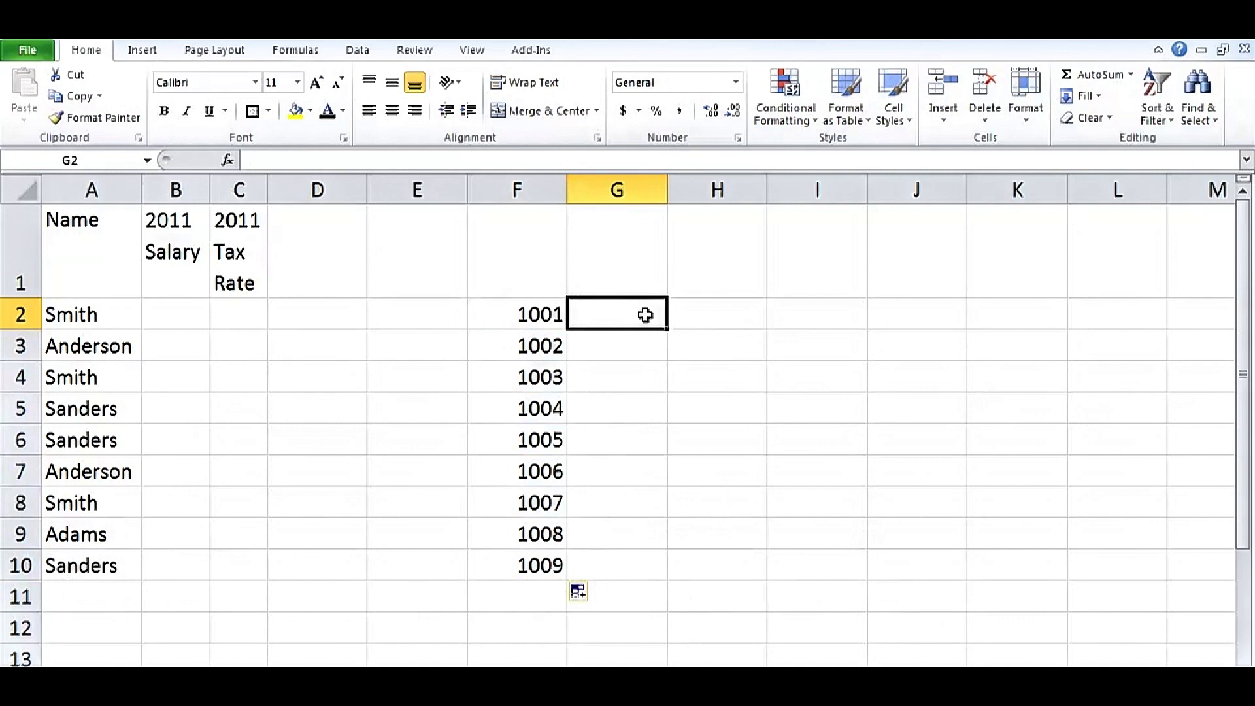
type("5")
key("Return")
type("1")
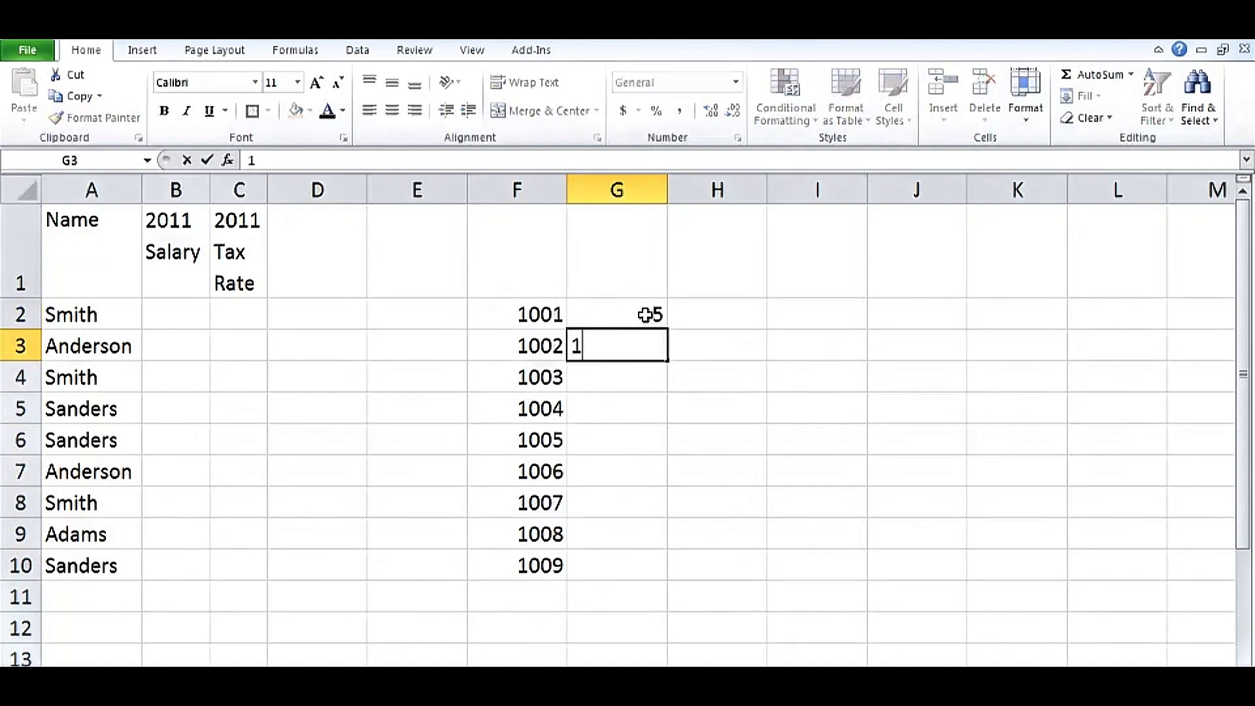
type("0")
key("Return")
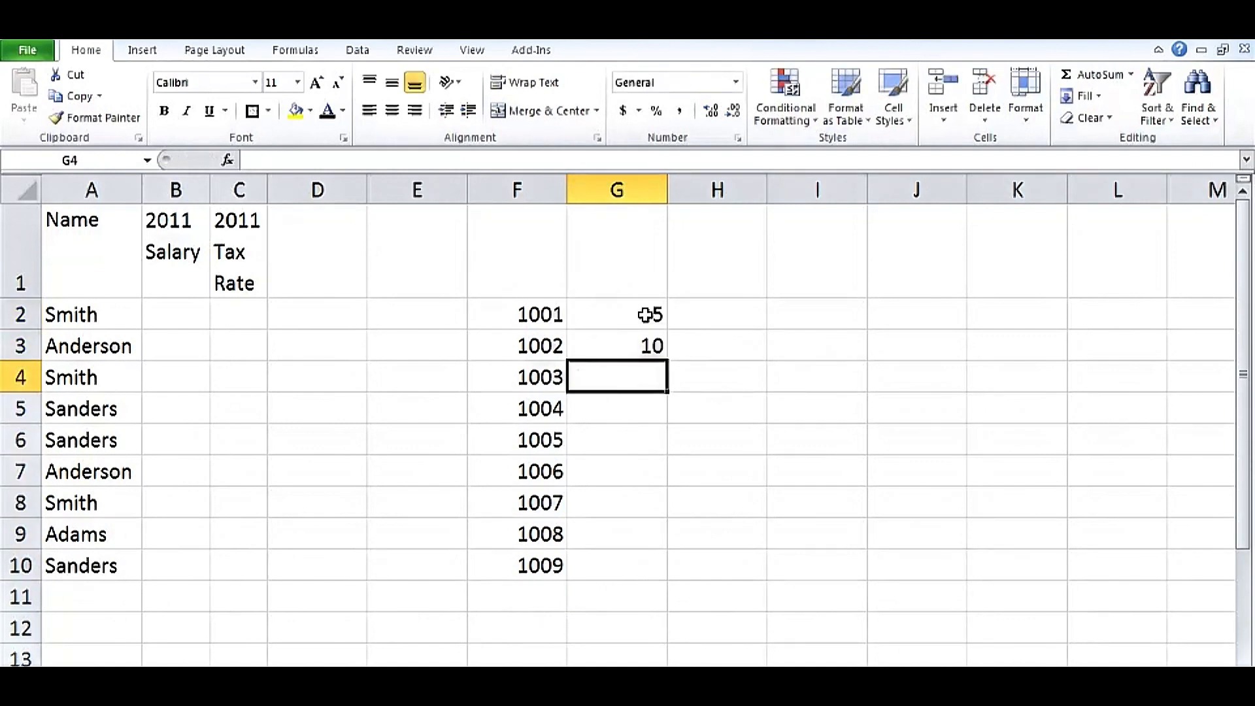
left_click_drag(584, 313, 641, 353)
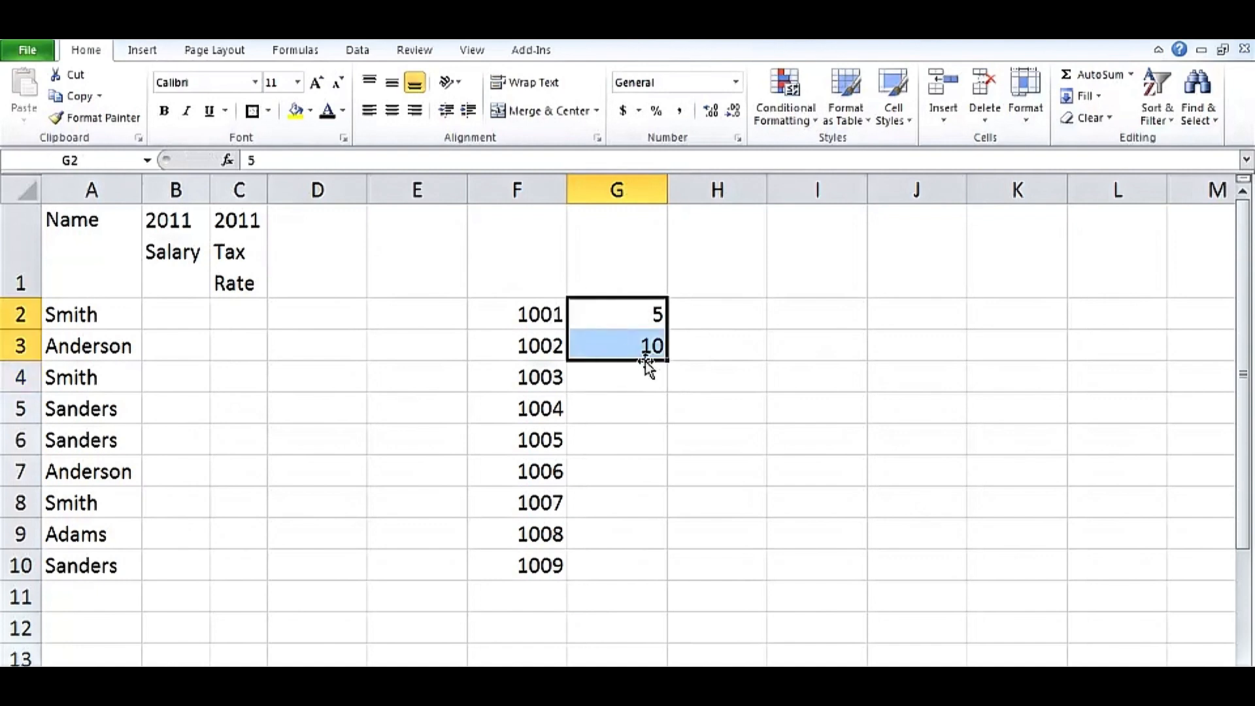
left_click_drag(660, 471, 658, 612)
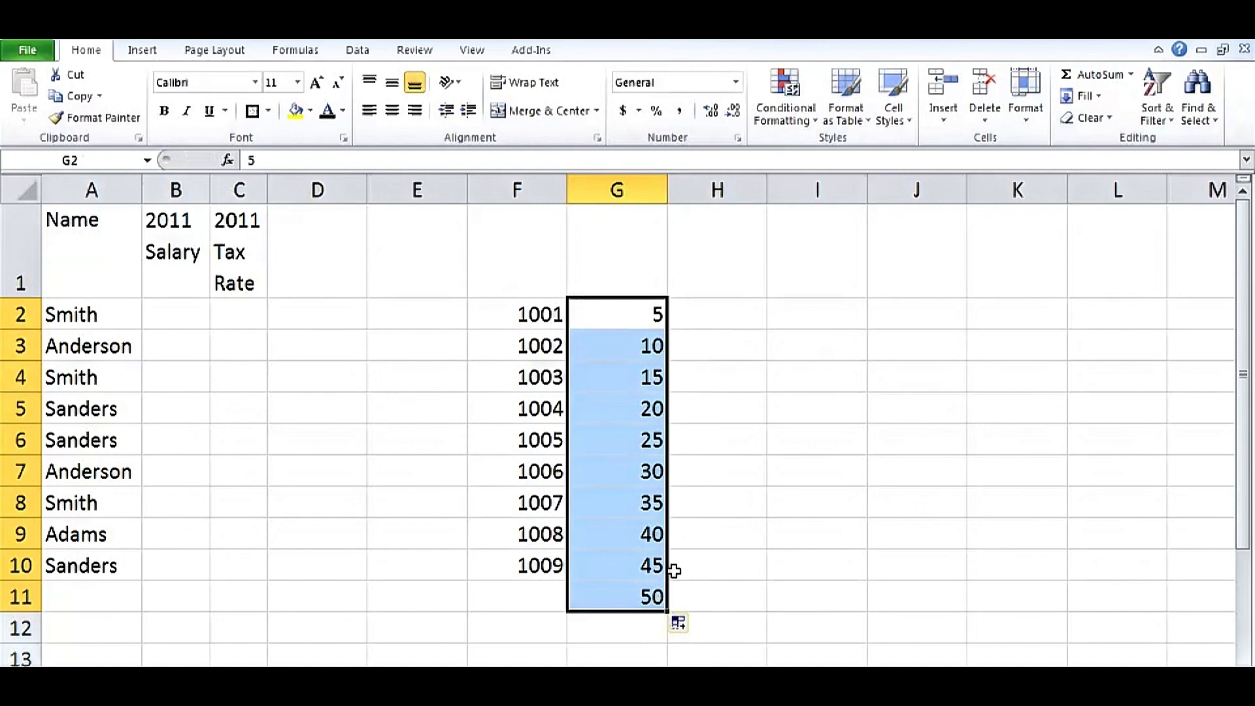
Step: Move the number series from G2:G11 to H4:H13 and extend it upward to H2
left_click_drag(626, 302, 763, 304)
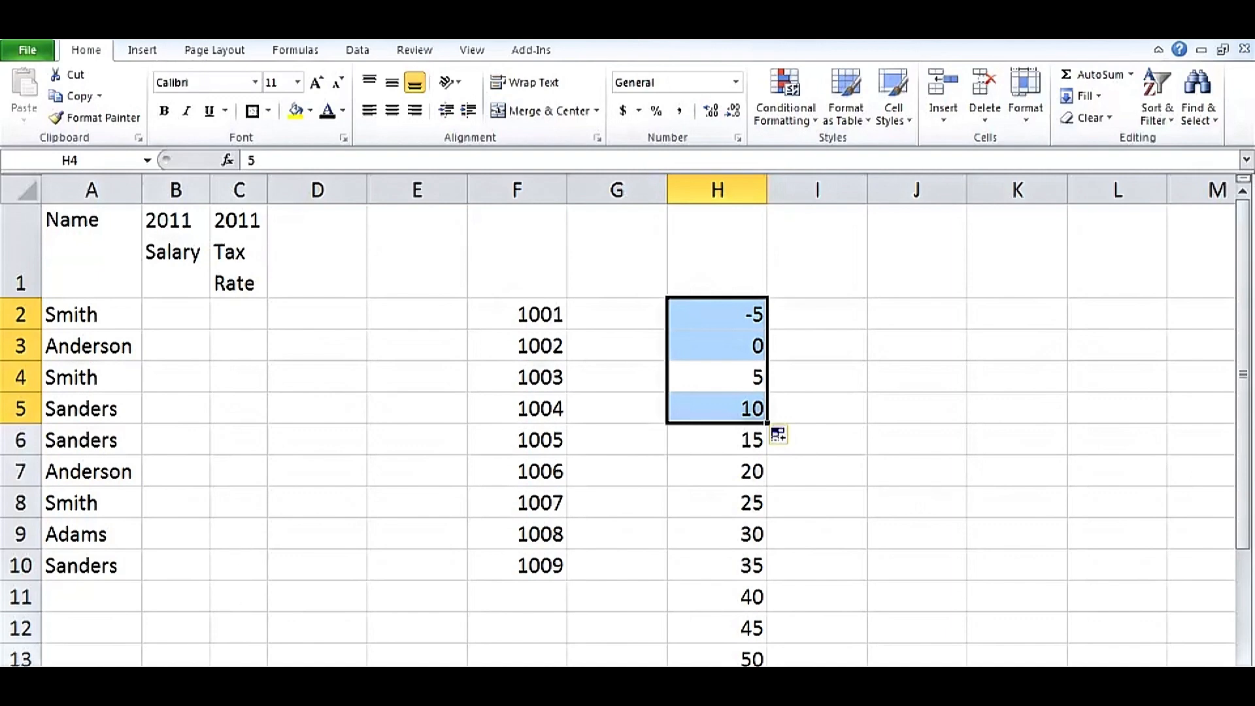
Step: Switch to the employee list worksheet and enlarge the view around the New Salary column, with L2 selected
right_click(160, 686)
key("Escape")
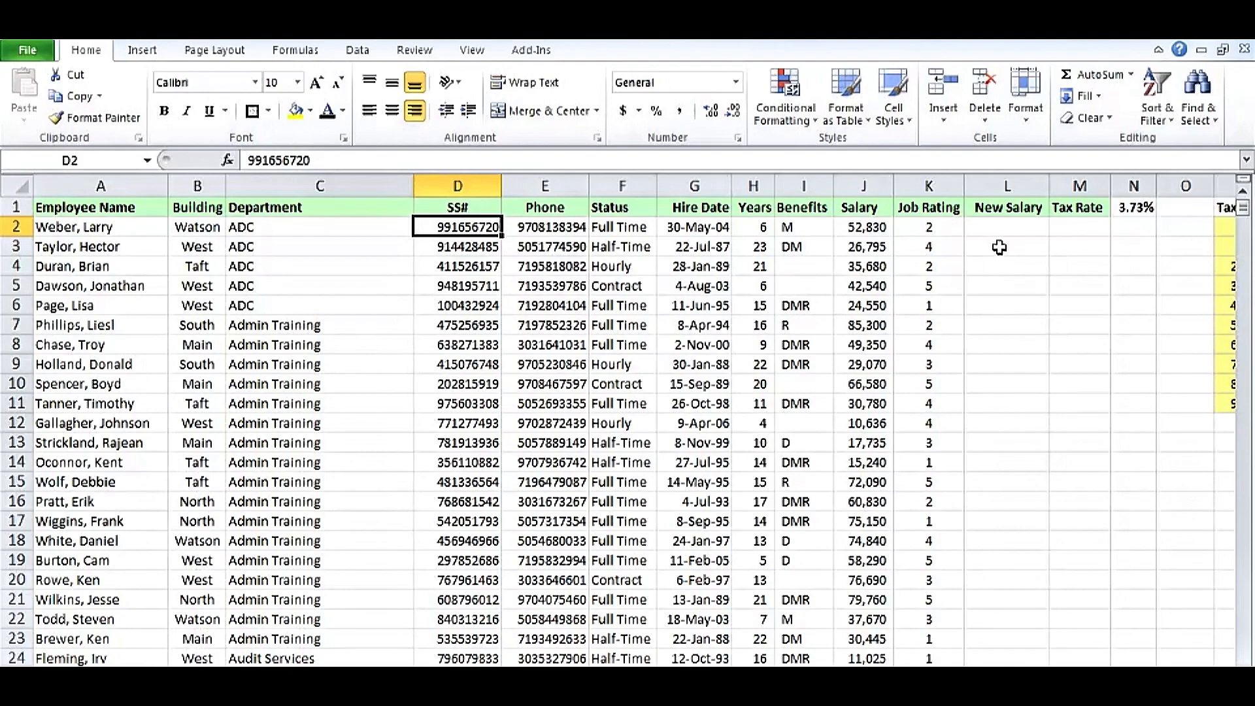
left_click(992, 225)
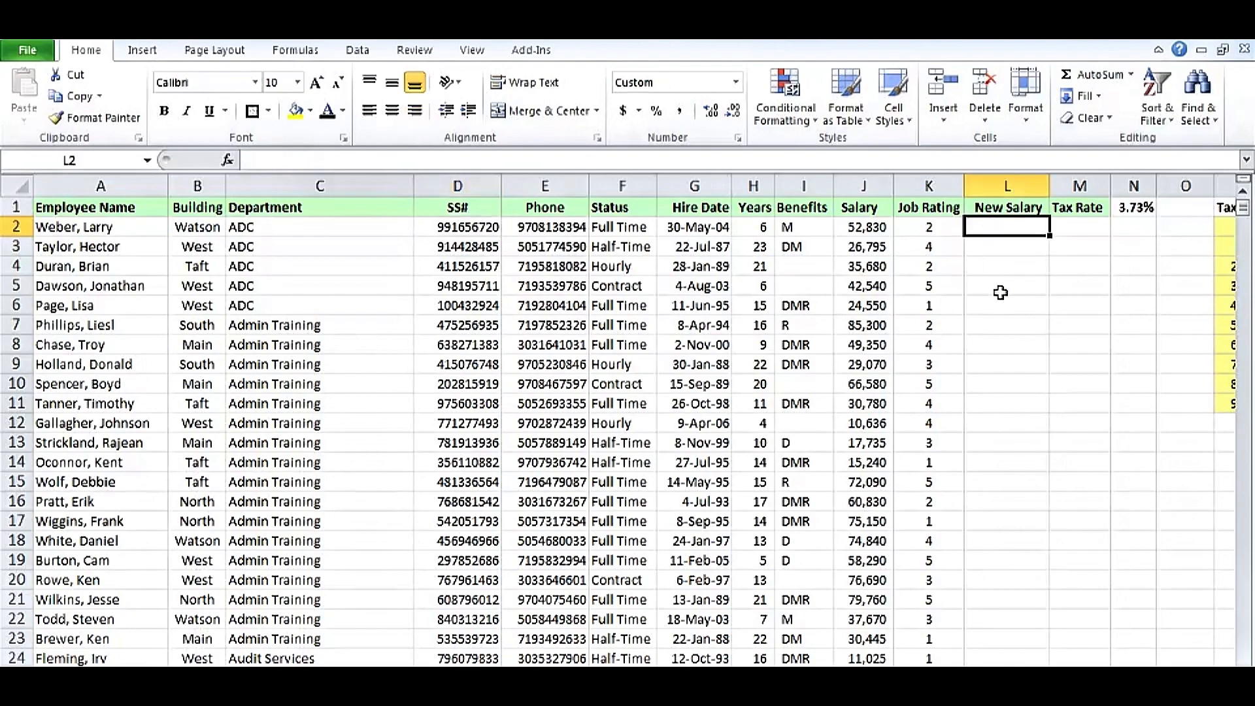
scroll(924, 364, "up", 4, "ctrl")
scroll(875, 390, "up", 2, "ctrl")
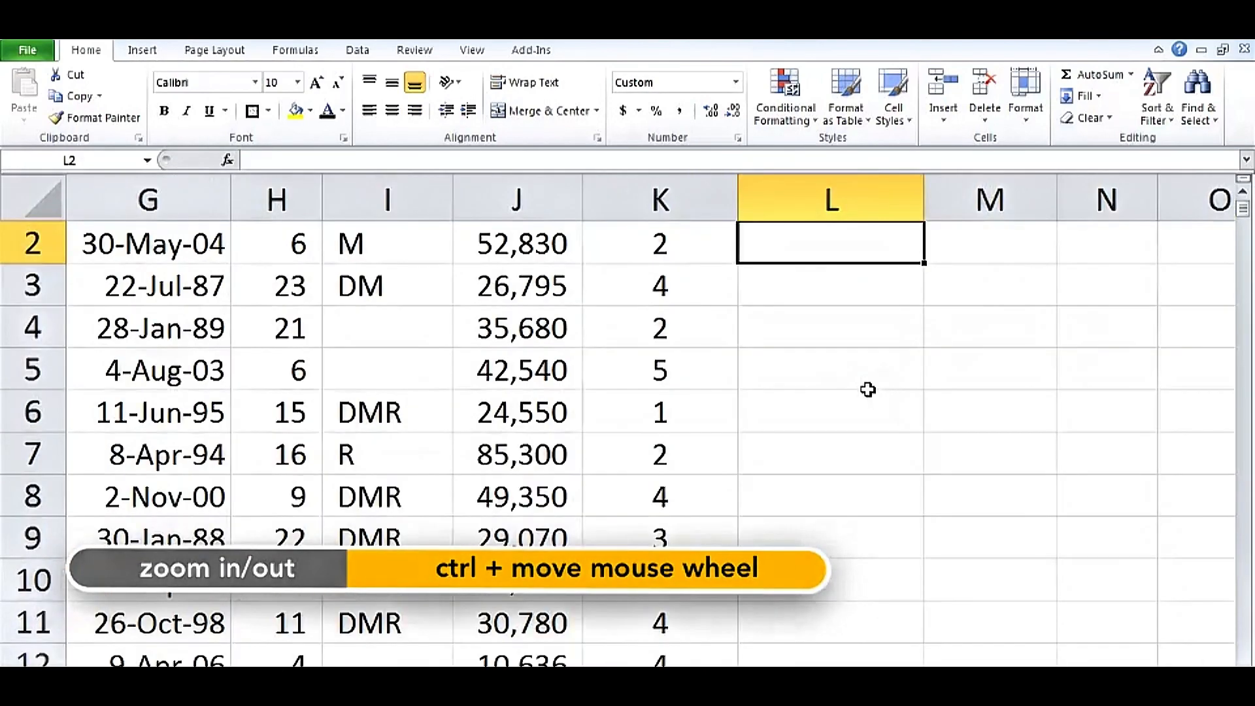
scroll(869, 390, "up", 1)
scroll(868, 389, "right", 1)
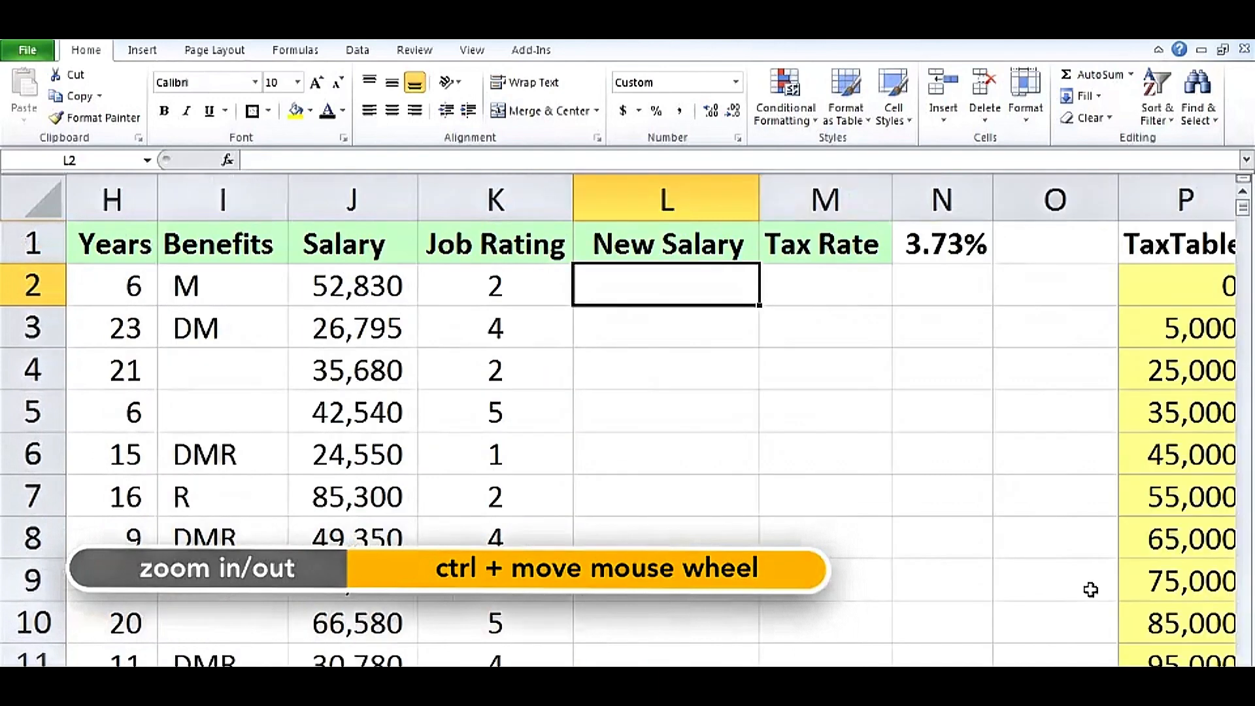
left_click(948, 243)
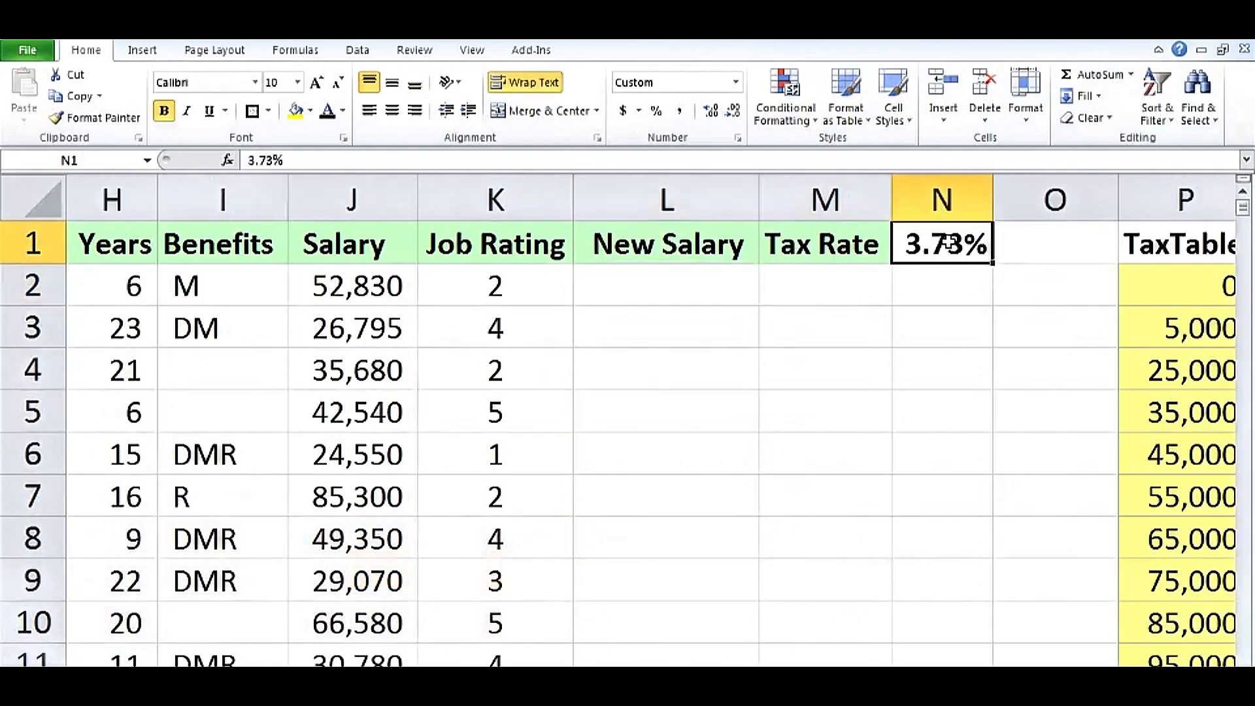
left_click(667, 288)
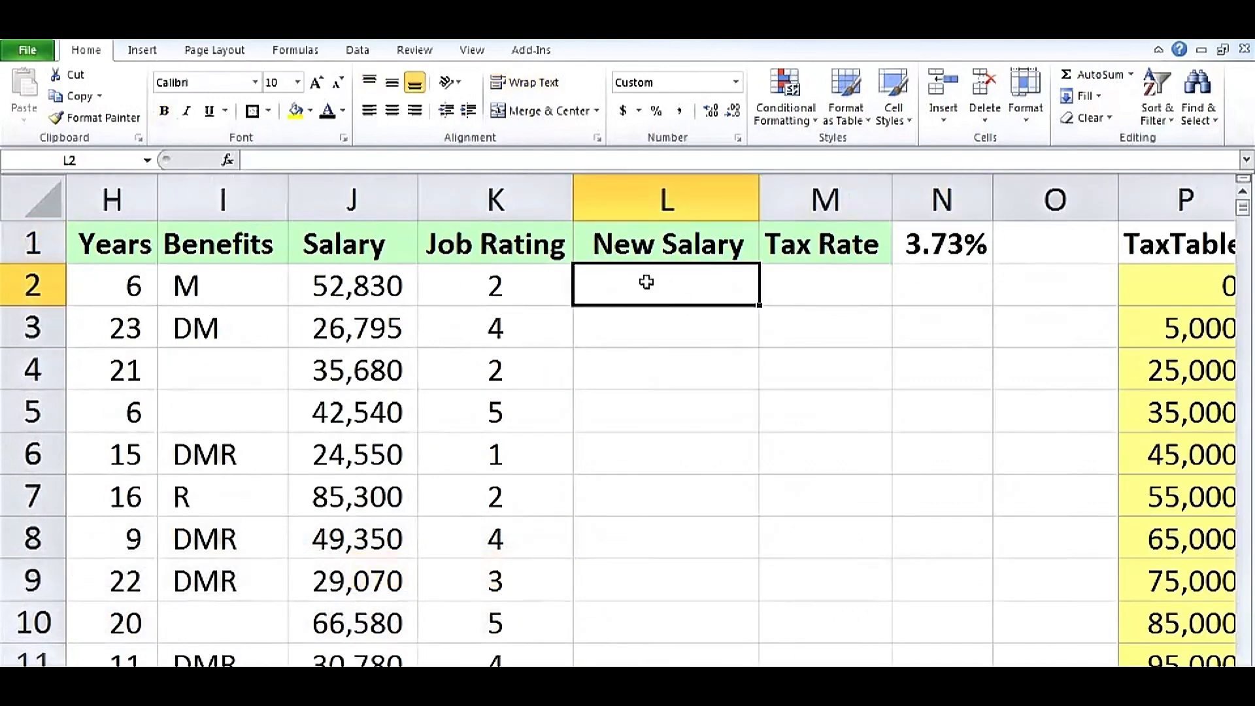
left_click(657, 330)
left_click(665, 363)
left_click(674, 415)
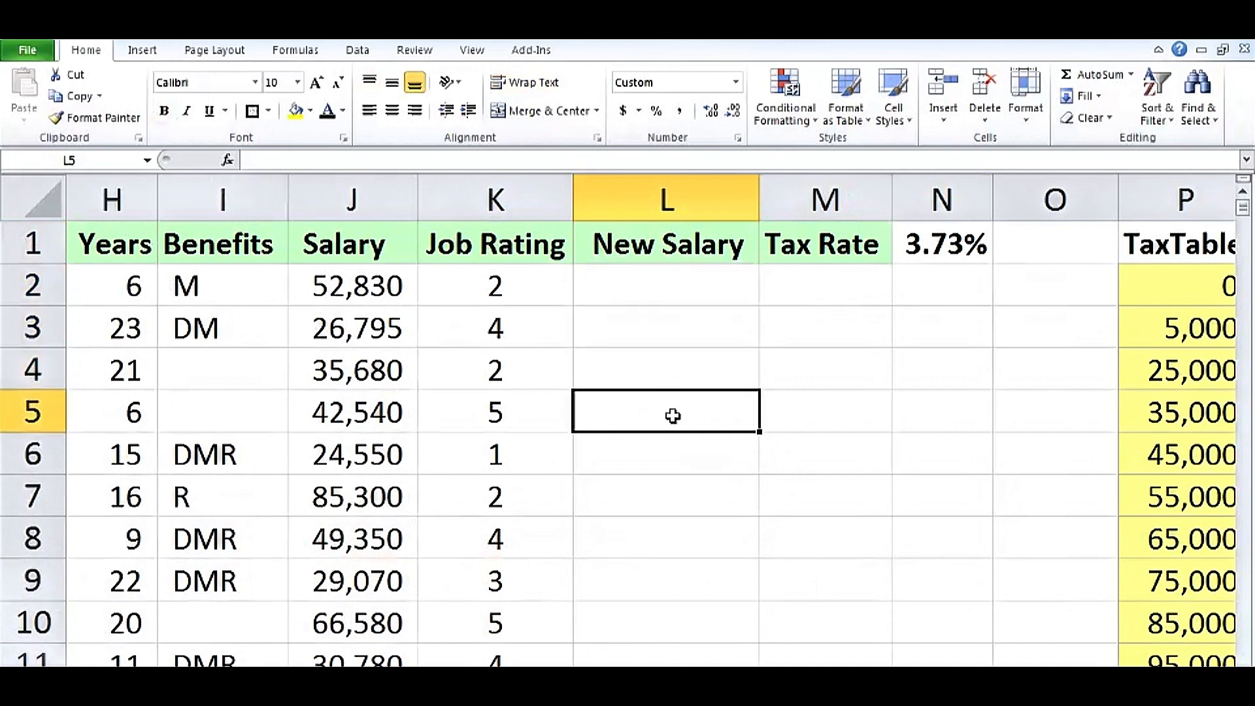
Step: Enter the formula =J2*$N$1+J2 in L2, with an absolute reference to the percentage in N1
left_click(652, 285)
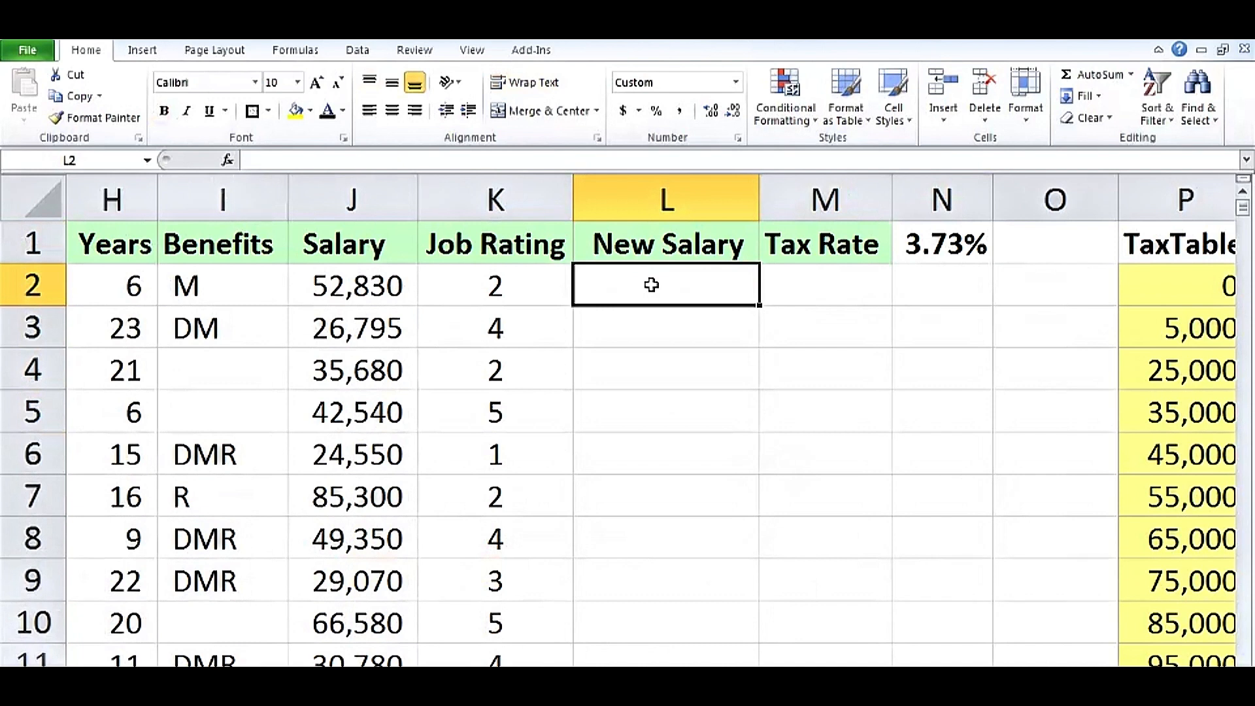
type("=")
left_click(399, 285)
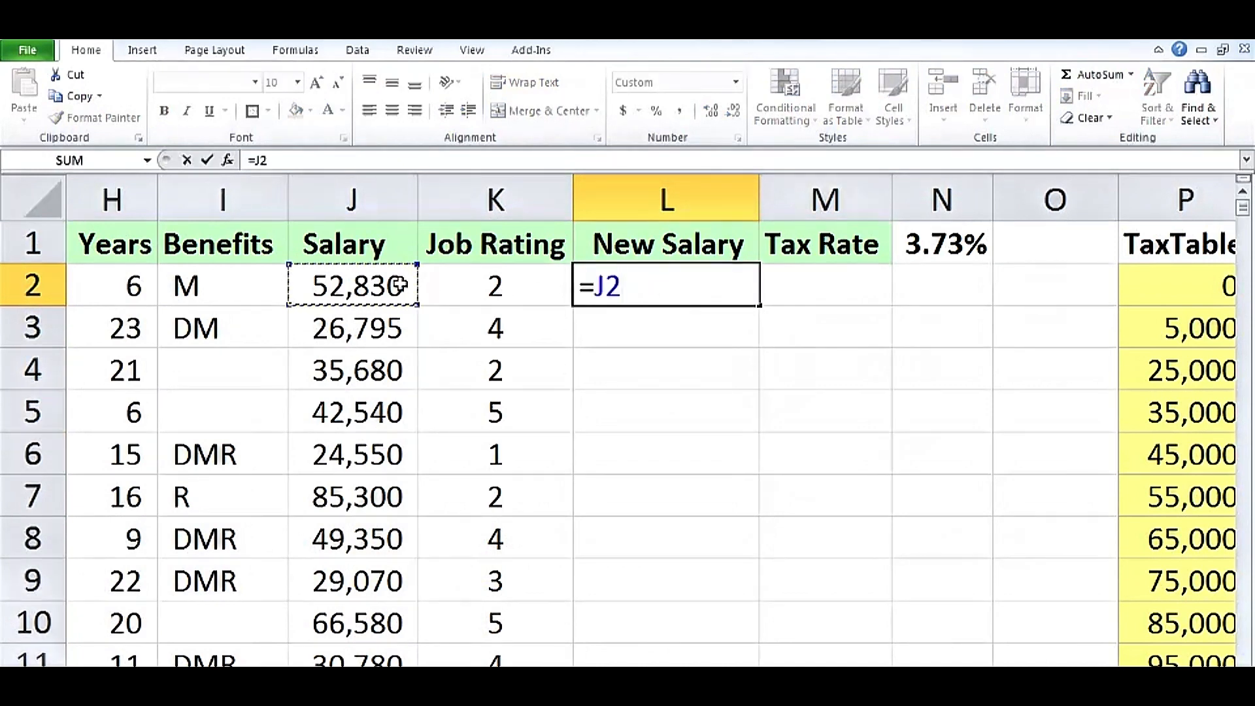
type("*")
left_click(948, 244)
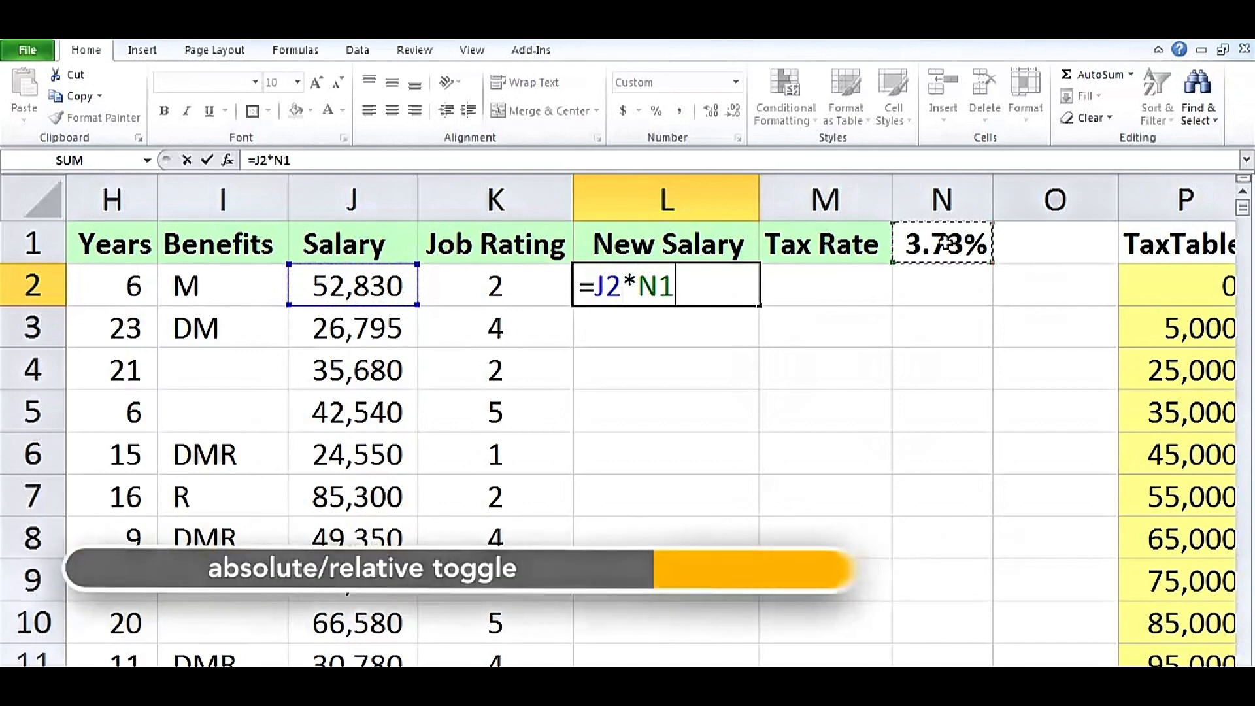
key("F4")
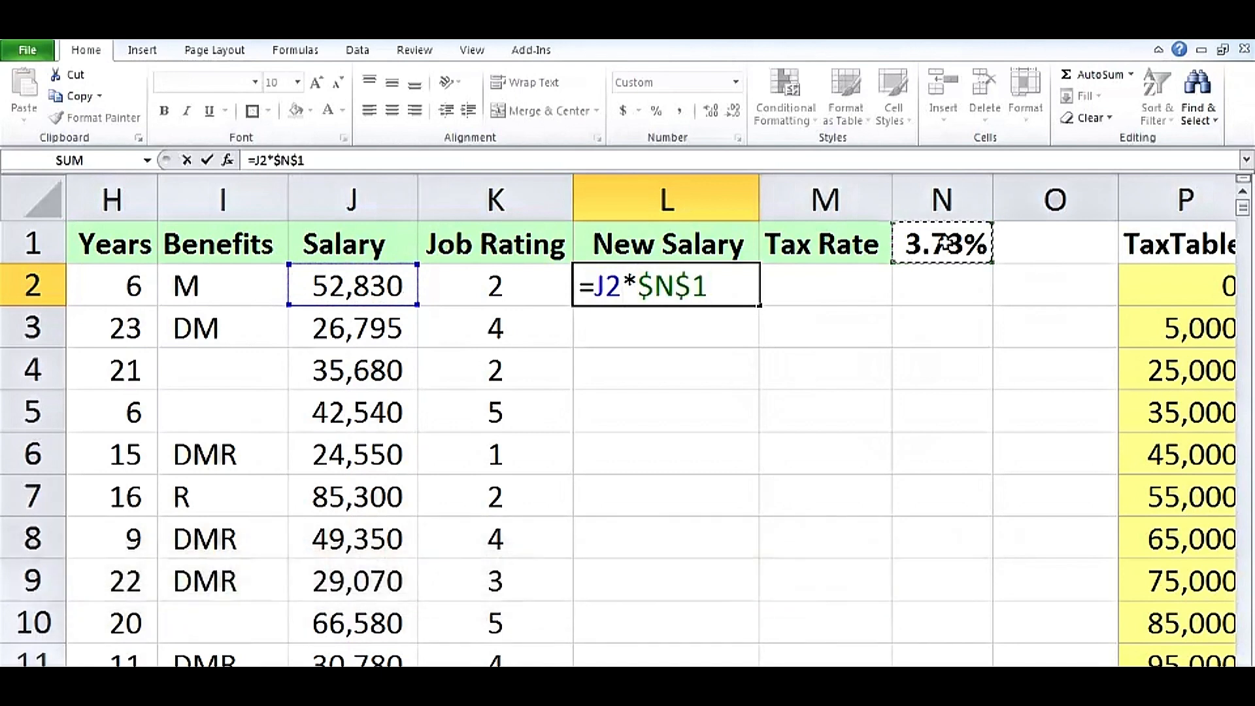
type("+")
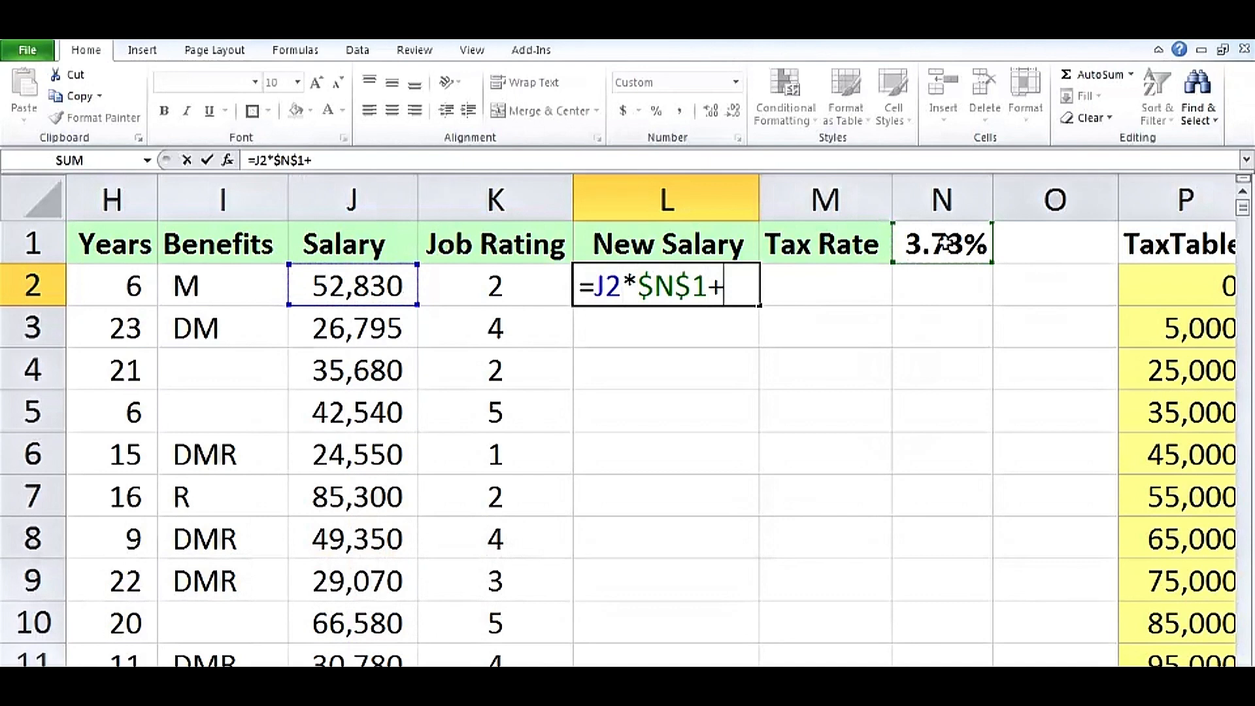
left_click(351, 282)
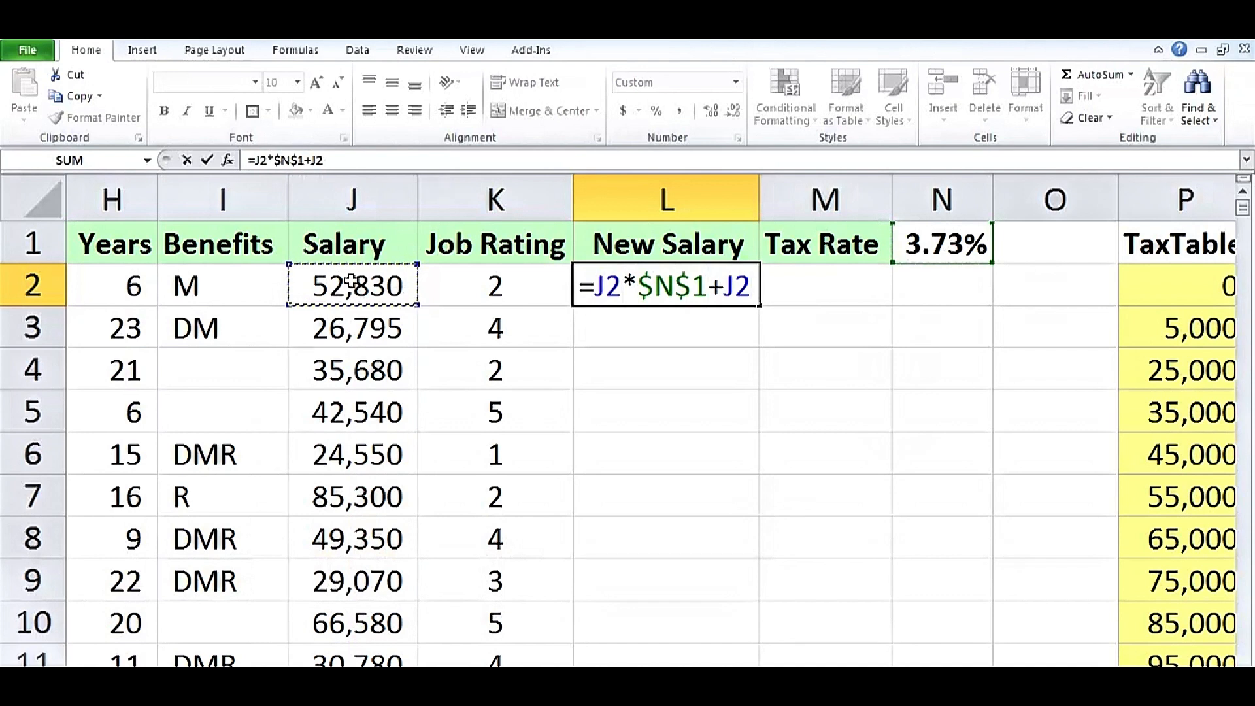
key("Return")
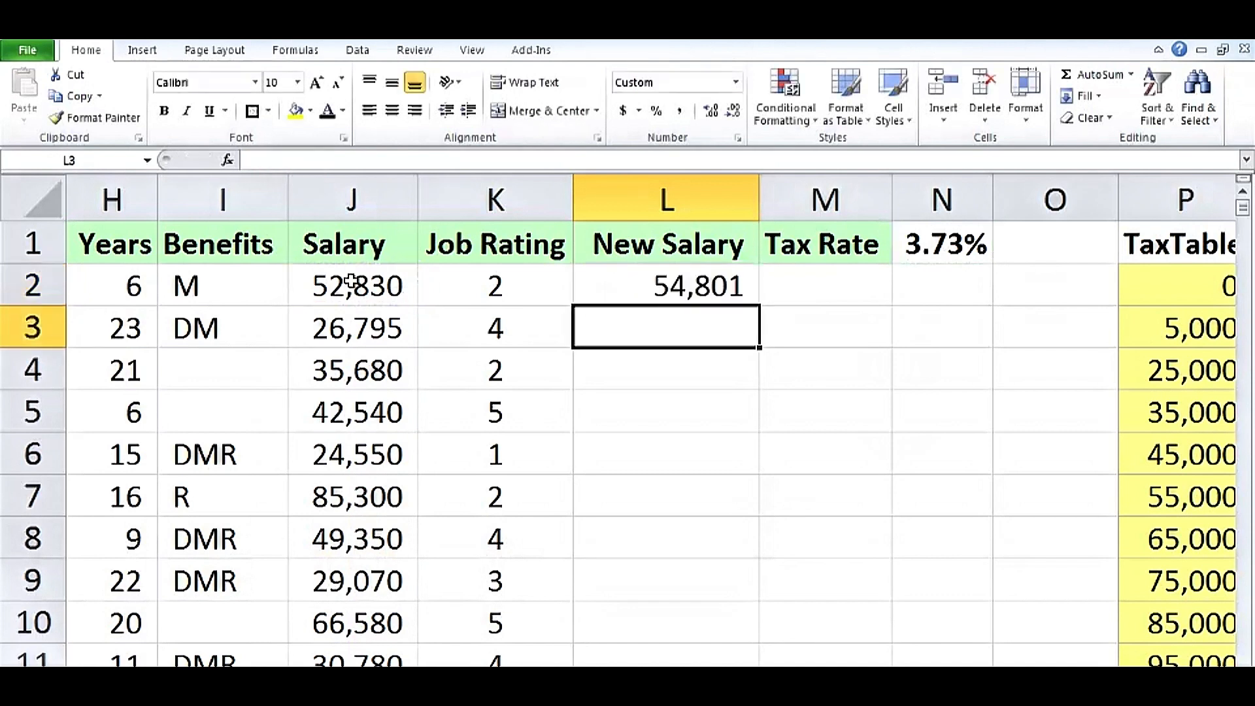
Step: Reconfirm the L2 formula with that cell kept selected and fill it down the whole New Salary column
key("Up")
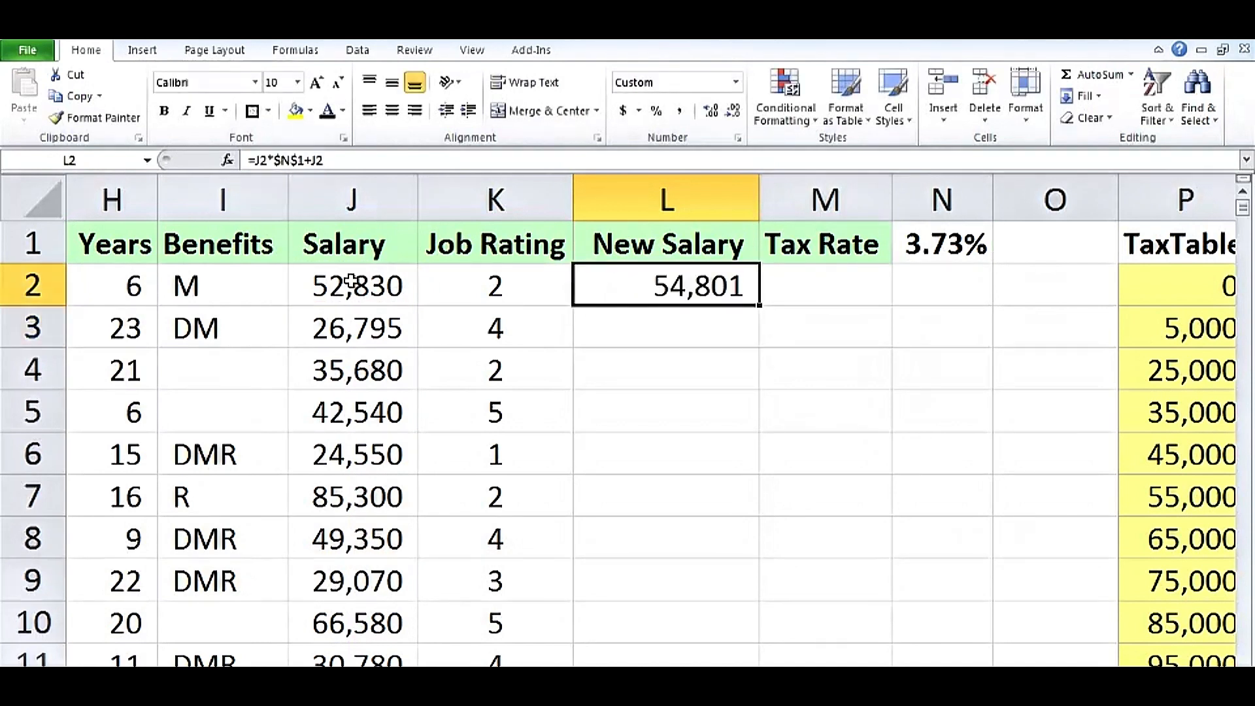
key("F2")
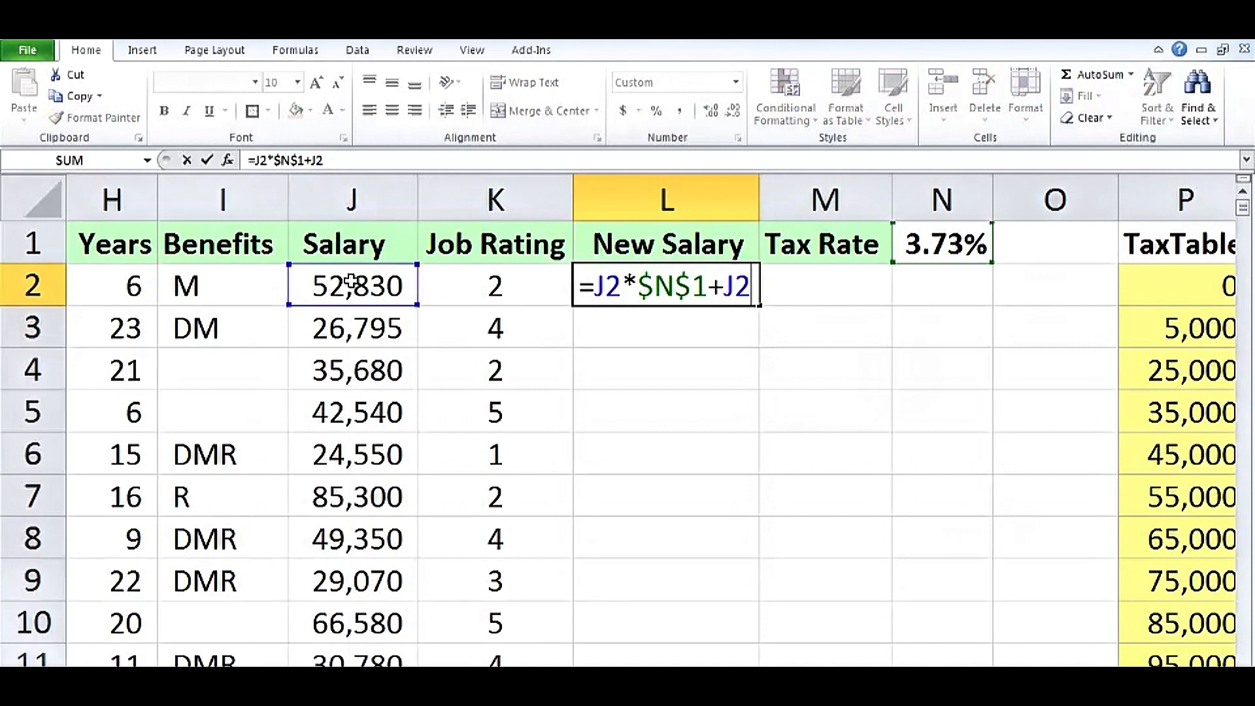
key("ctrl+Return")
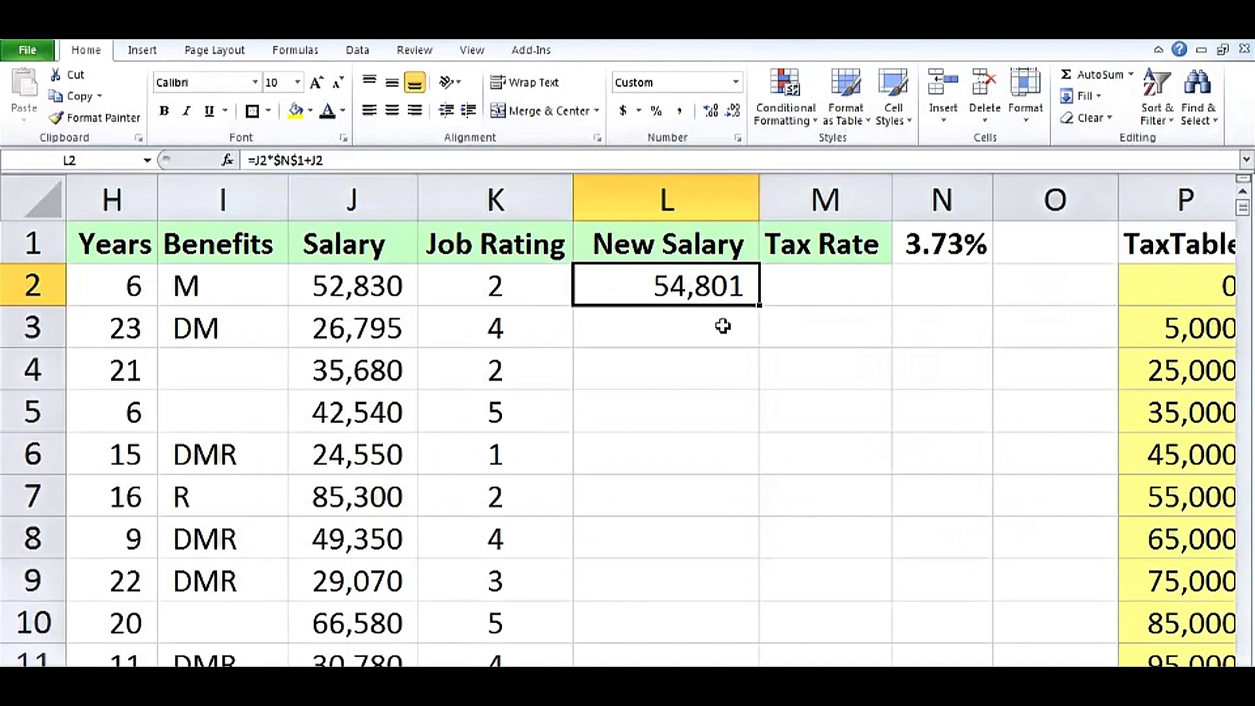
double_click(759, 313)
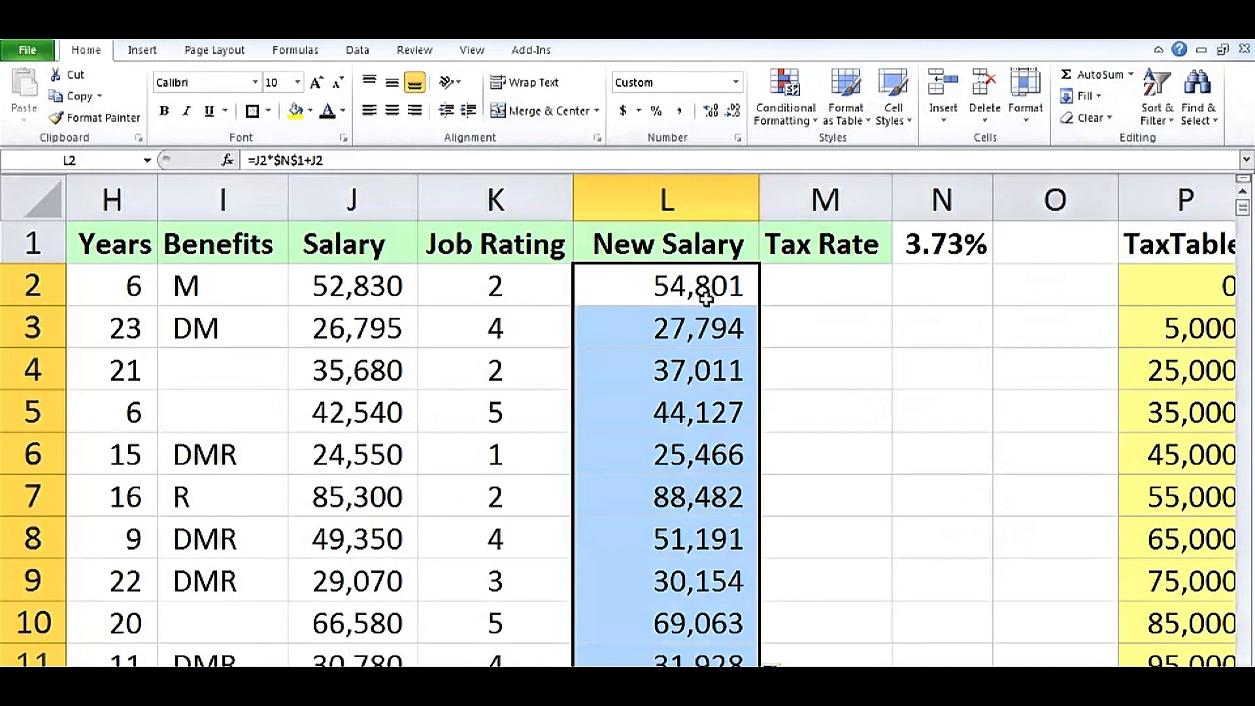
Step: Open the advanced editing options and switch the setting that moves the selection after Enter off and back on
left_click(29, 50)
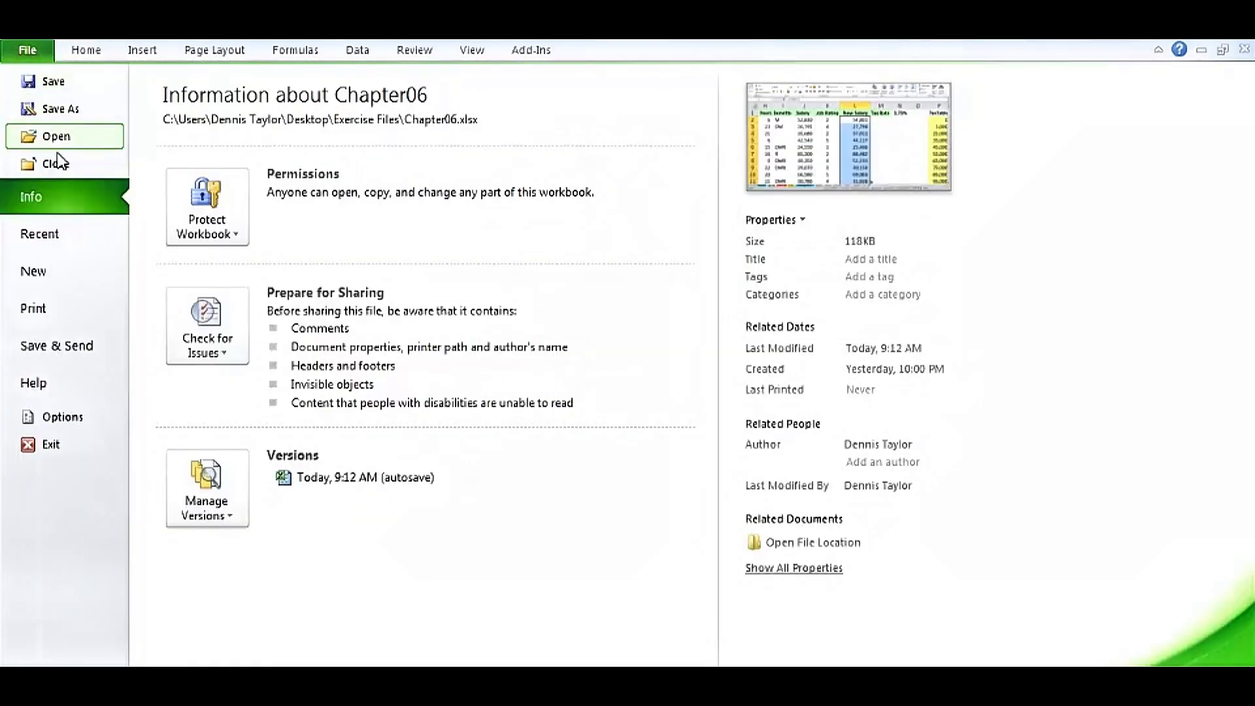
left_click(72, 418)
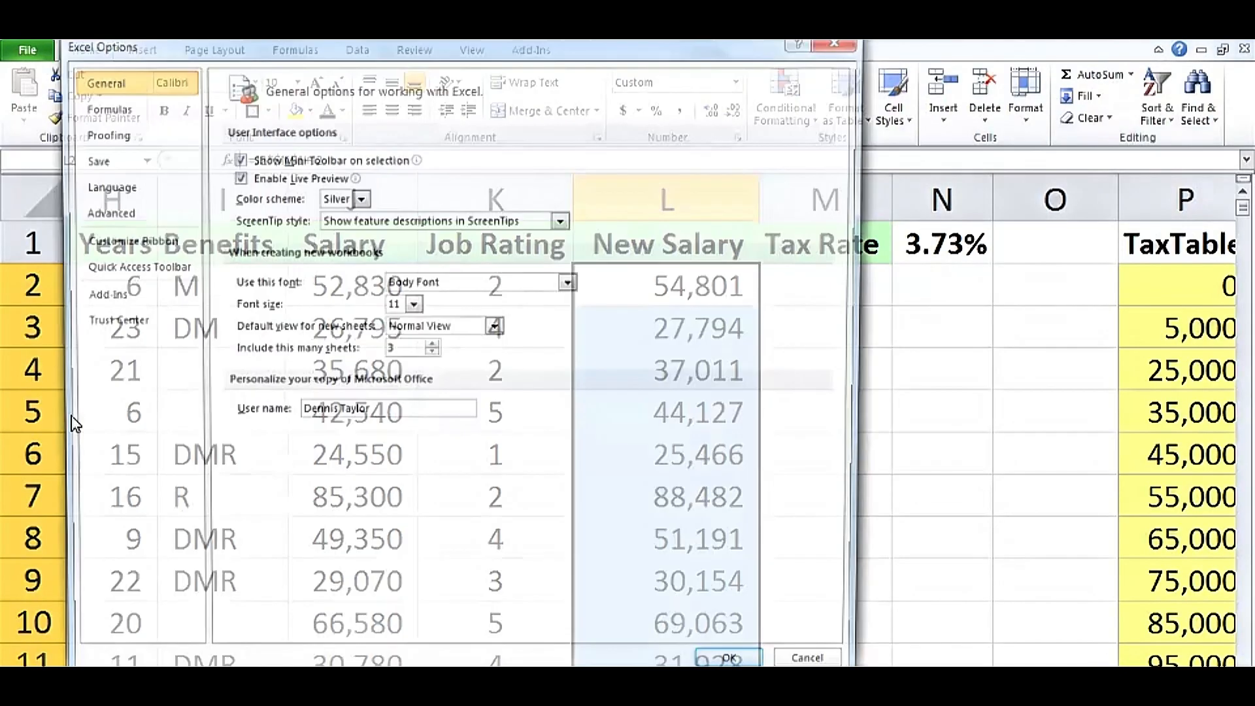
left_click(118, 216)
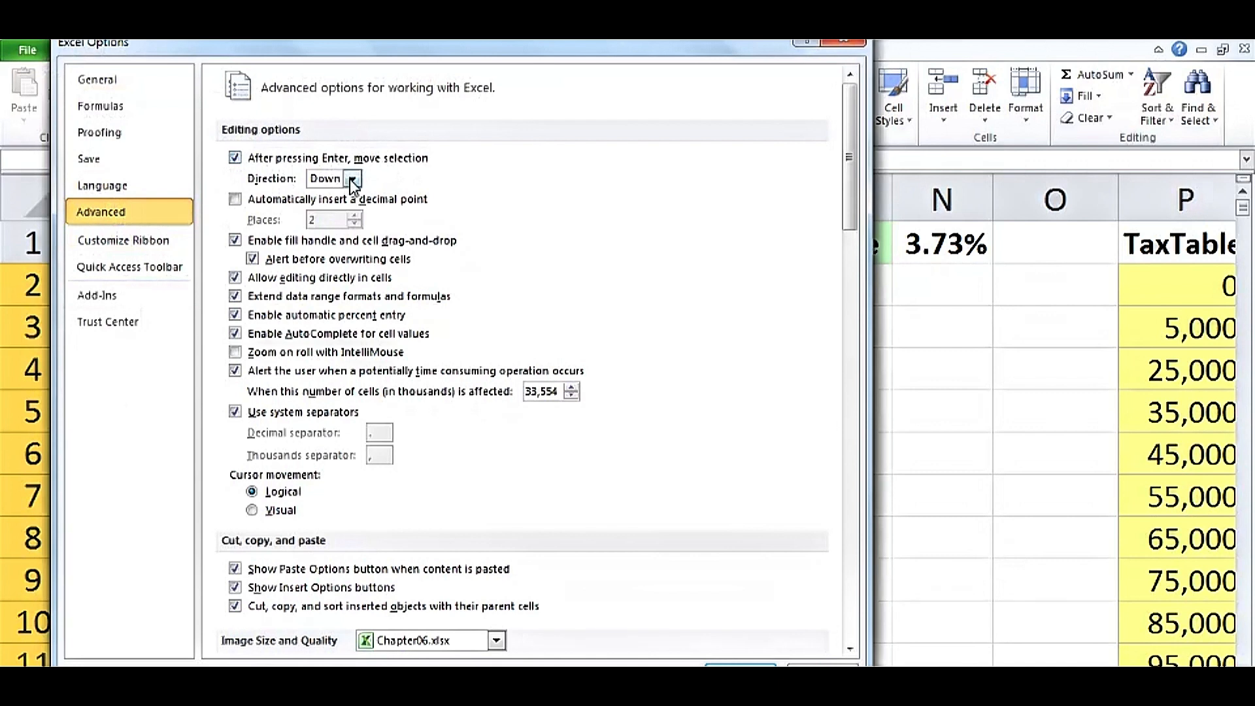
left_click(235, 158)
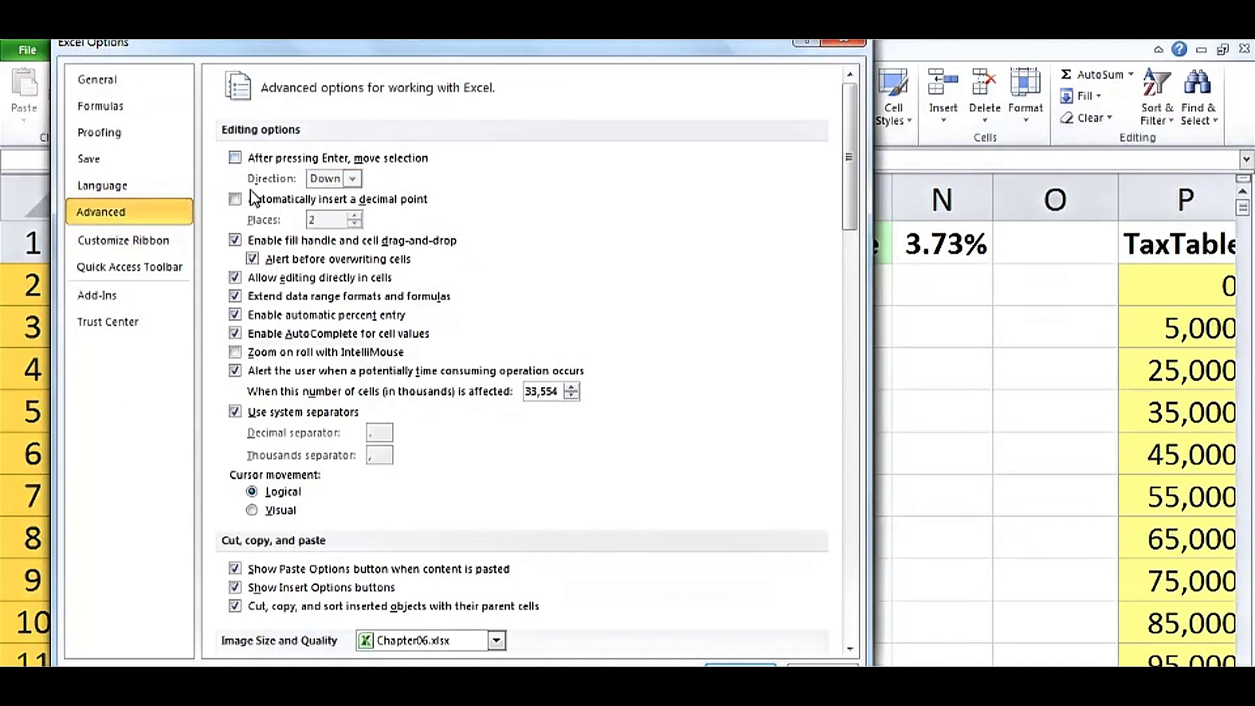
left_click(235, 159)
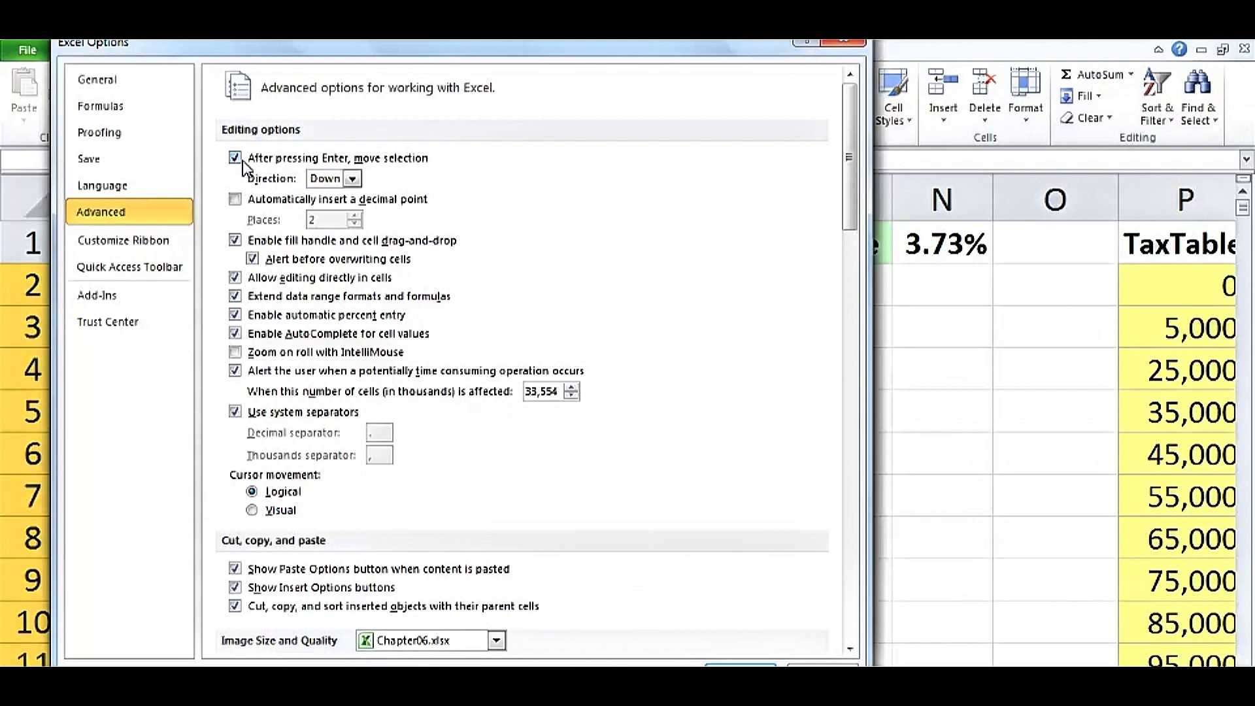
Step: Check the direction choices for moving the selection after Enter, accept the options with Down kept, and select cell L2
left_click(351, 180)
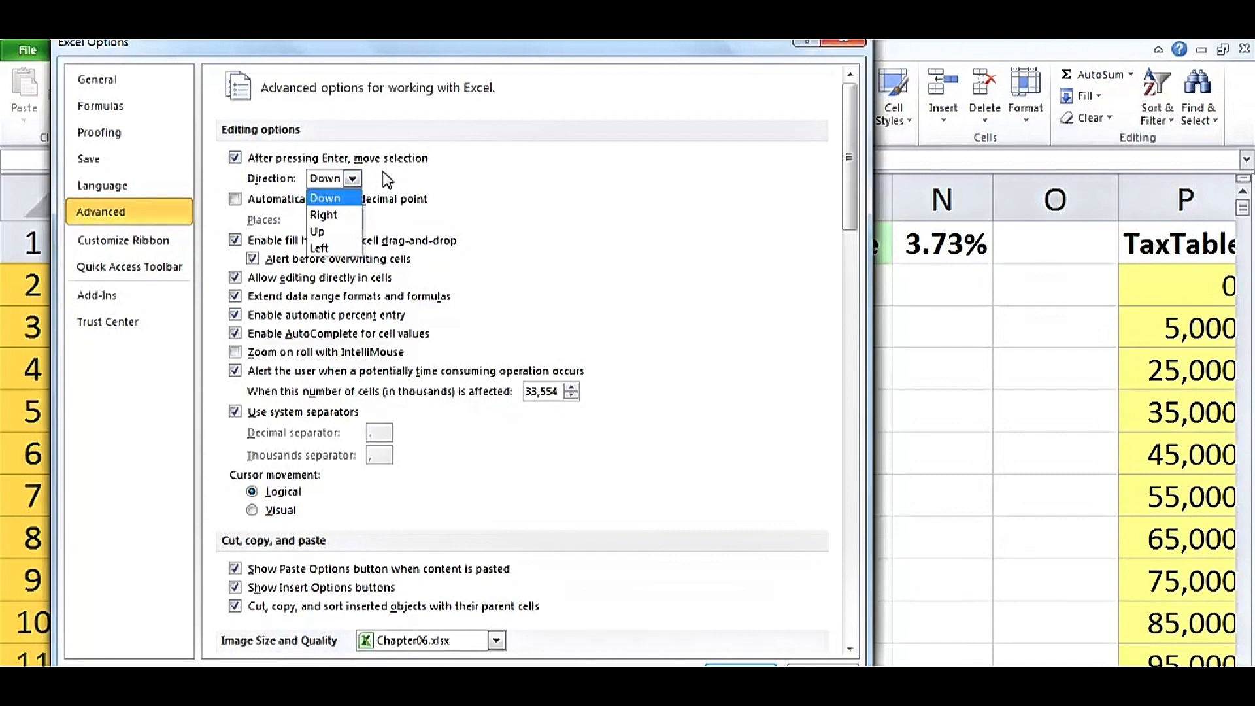
left_click(387, 180)
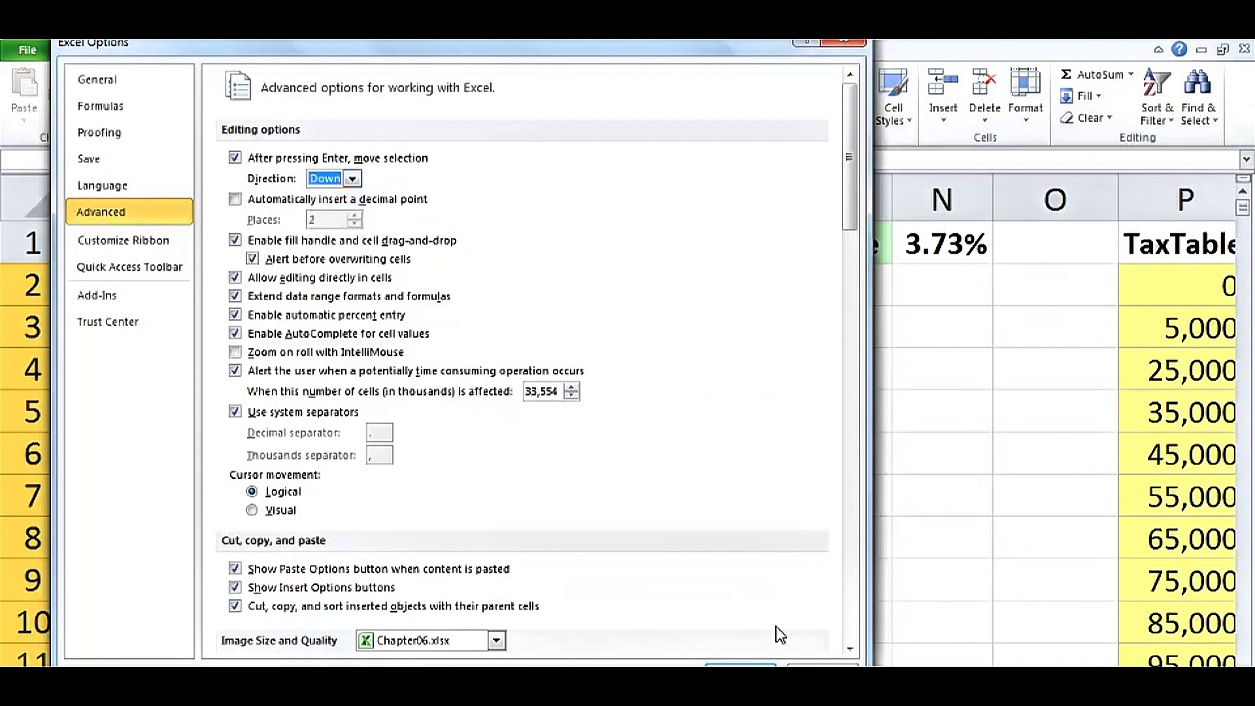
left_click(741, 665)
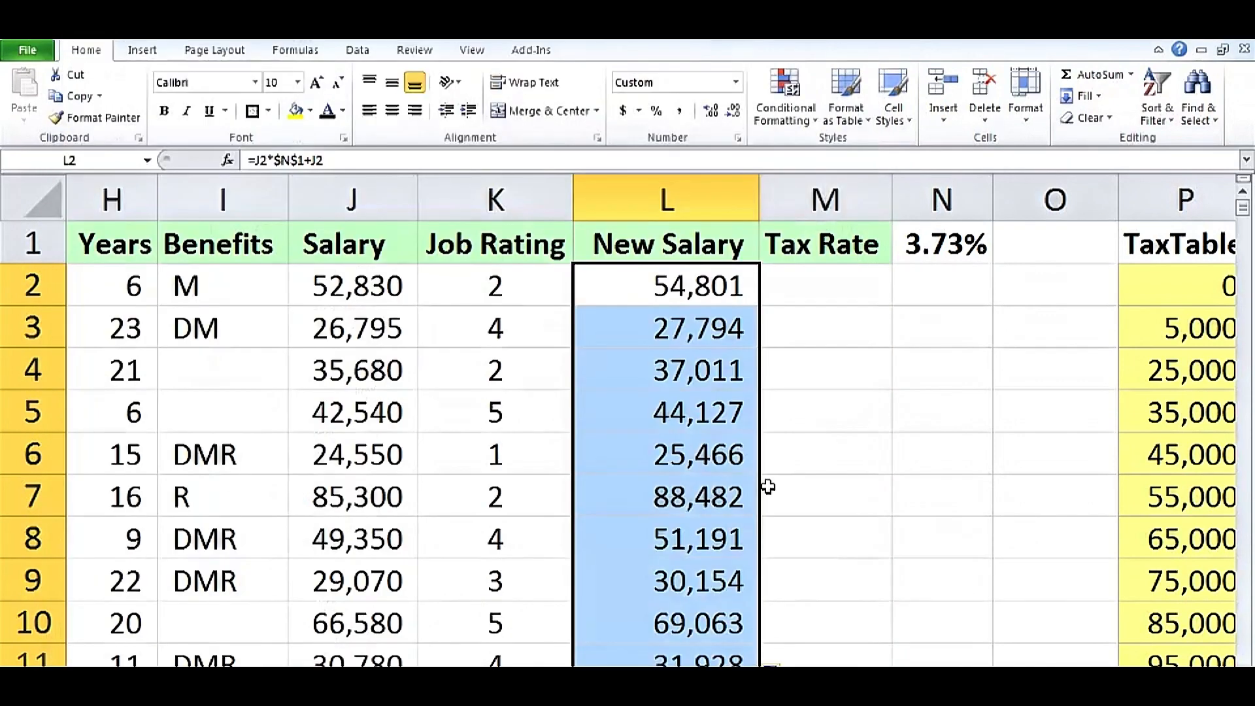
left_click(680, 284)
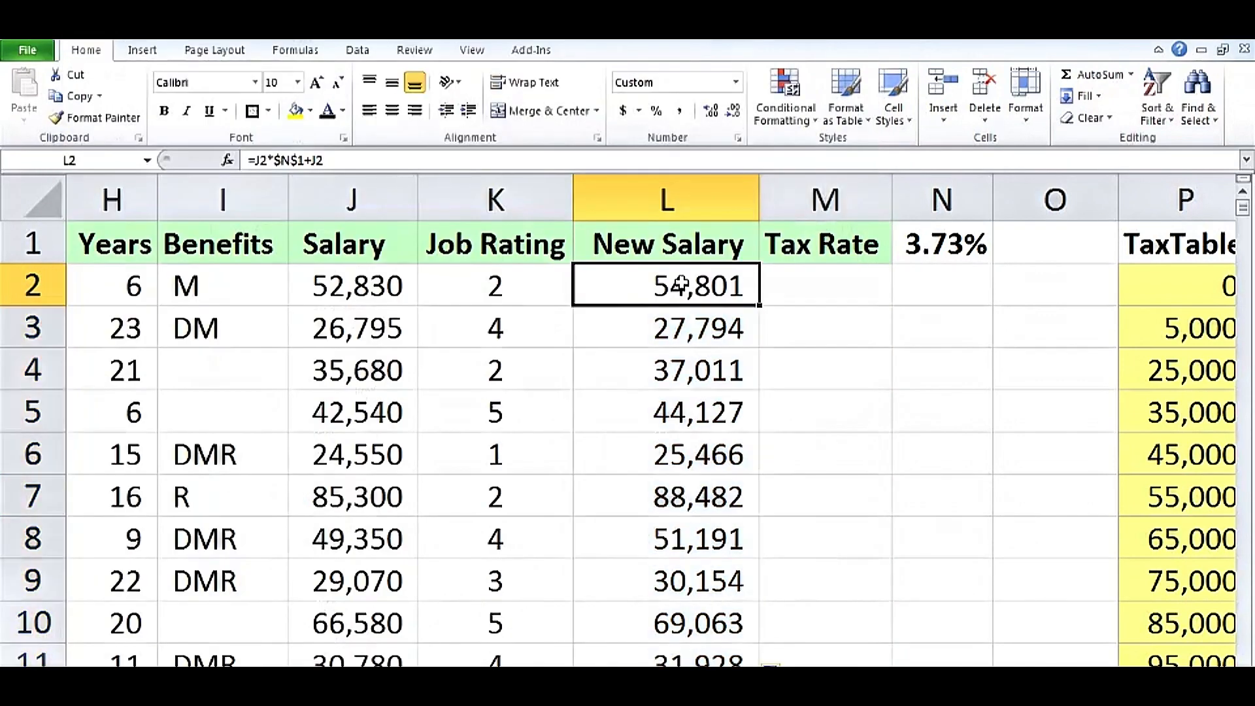